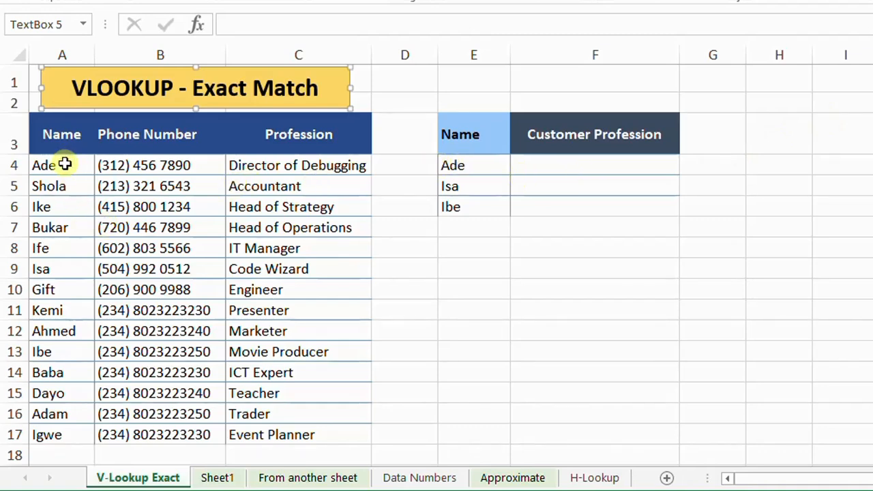
# Step: Review the Name, Phone Number and Profession data in A4:C17 and the lookup names in E4:E6
pyautogui.moveTo(65, 164); pyautogui.dragTo(61, 414)
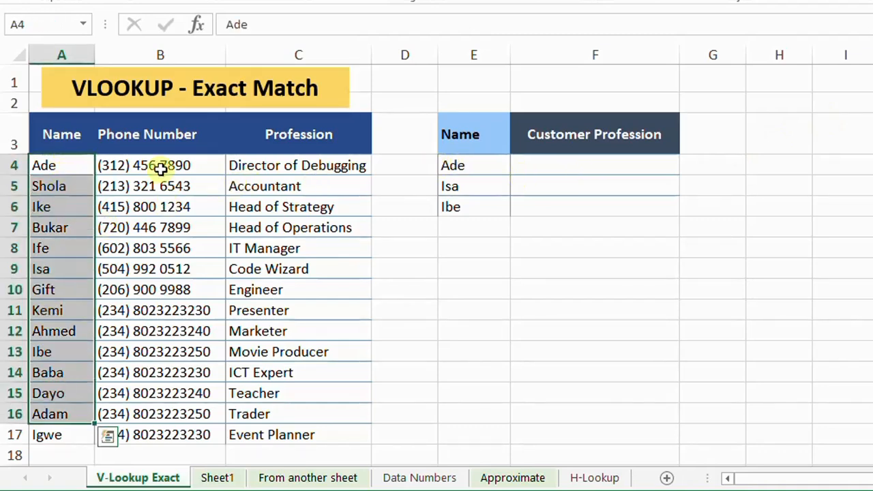
pyautogui.moveTo(158, 169); pyautogui.dragTo(150, 412)
pyautogui.click(294, 164)
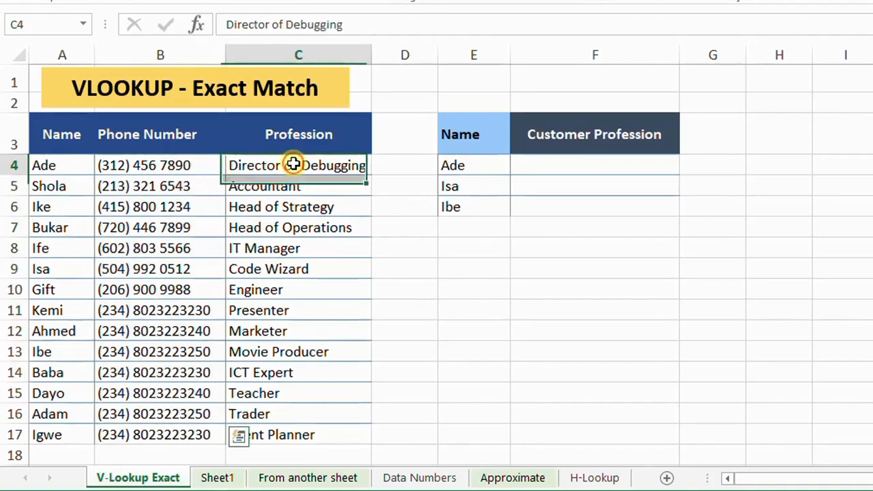
pyautogui.moveTo(293, 164); pyautogui.dragTo(286, 437)
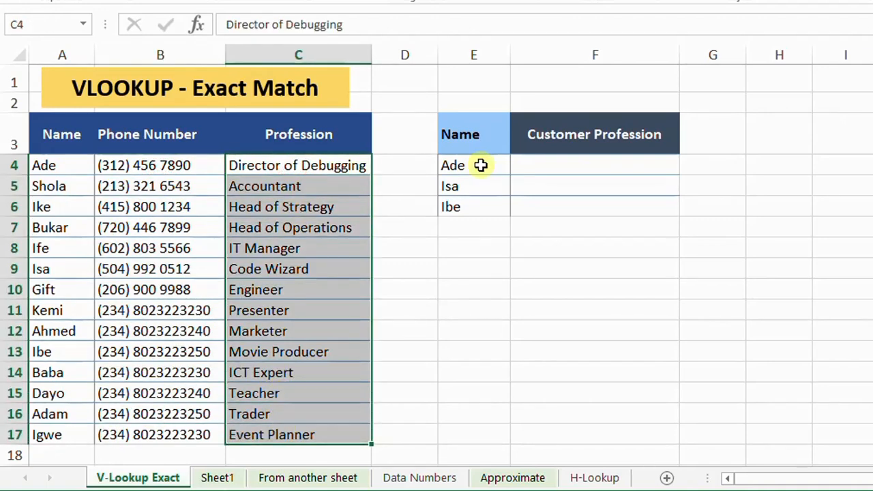
pyautogui.moveTo(481, 165); pyautogui.dragTo(477, 206)
pyautogui.moveTo(76, 146); pyautogui.dragTo(314, 436)
pyautogui.click(545, 163)
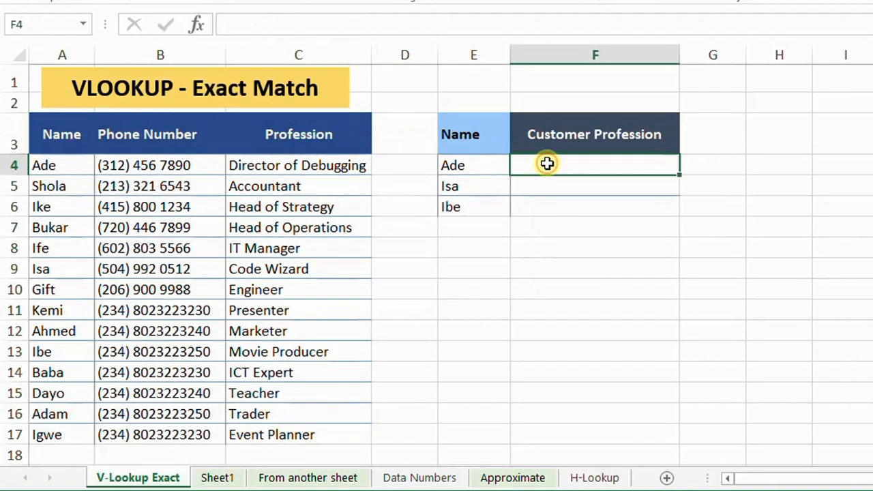
pyautogui.press('Left')
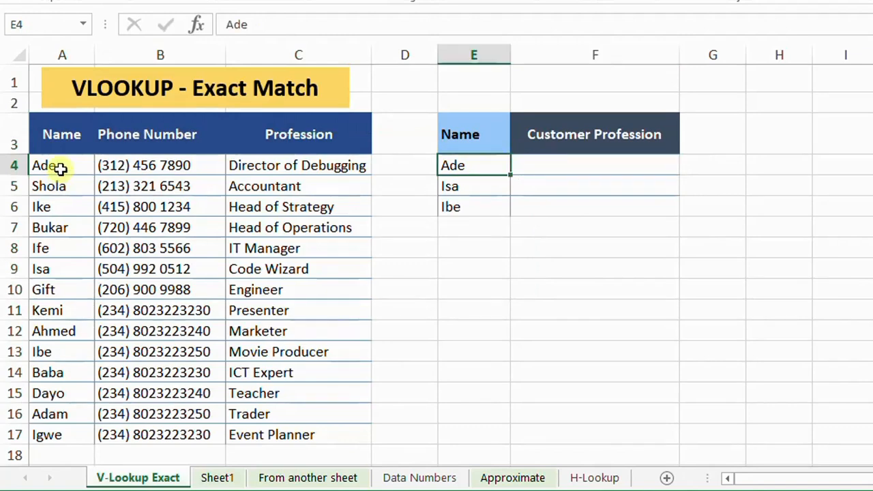
pyautogui.moveTo(60, 168); pyautogui.dragTo(283, 432)
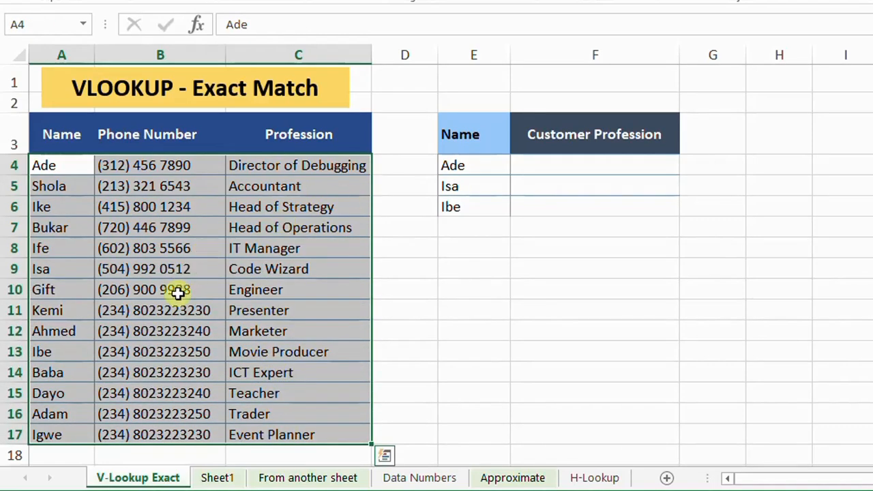
pyautogui.click(473, 167)
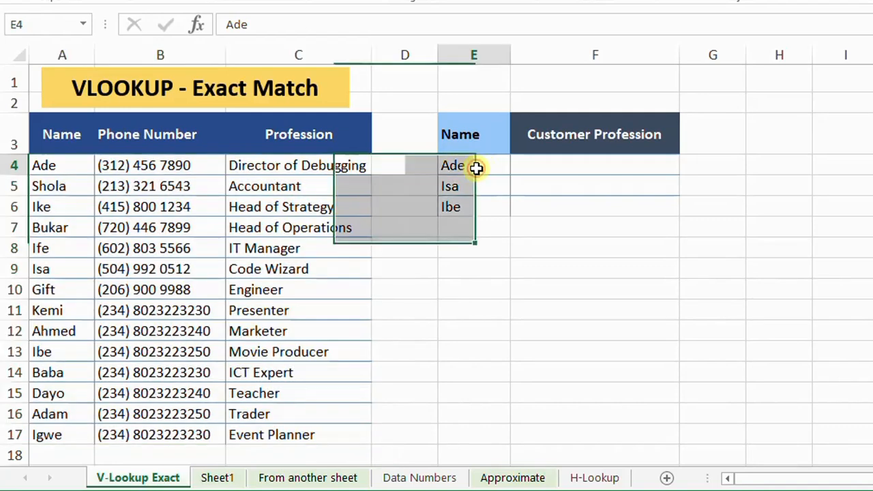
pyautogui.click(478, 188)
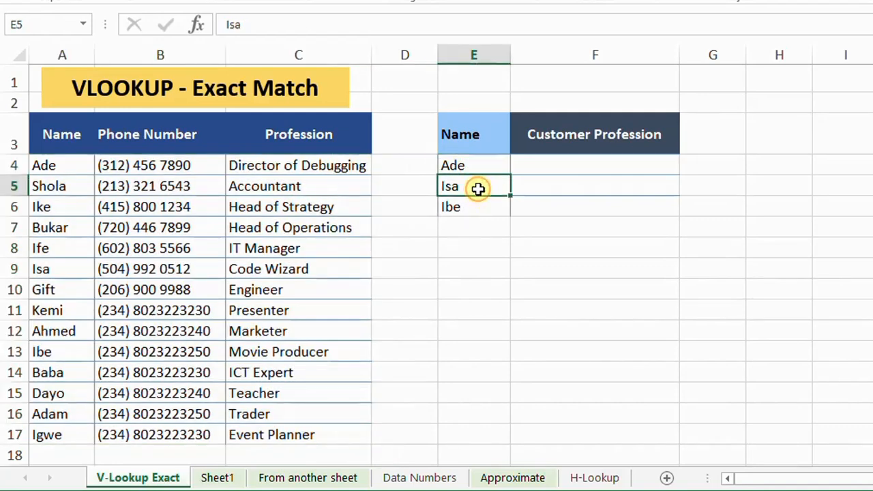
pyautogui.click(483, 209)
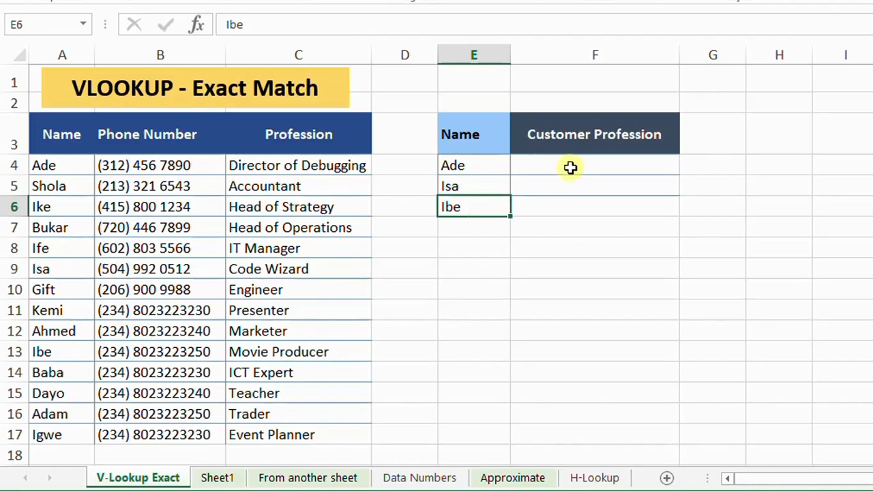
pyautogui.click(481, 167)
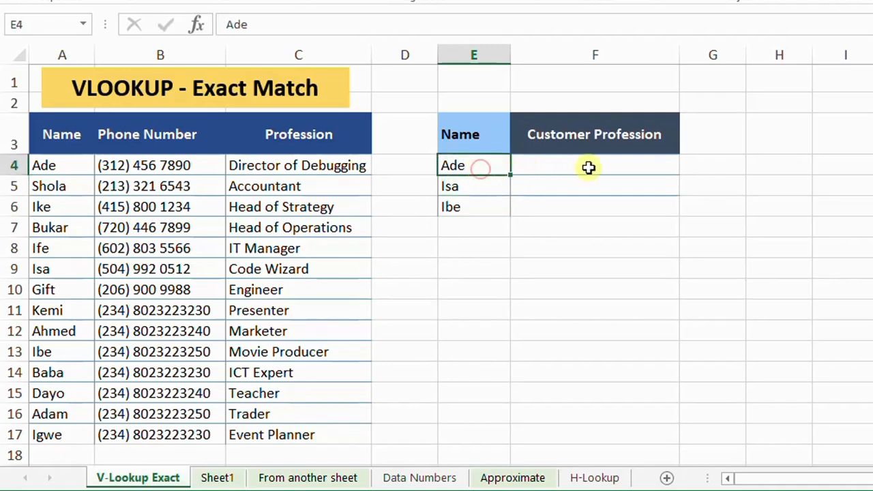
# Step: Start a VLOOKUP formula in F4 under Customer Profession, using the name in E4 as the lookup value
pyautogui.click(588, 168)
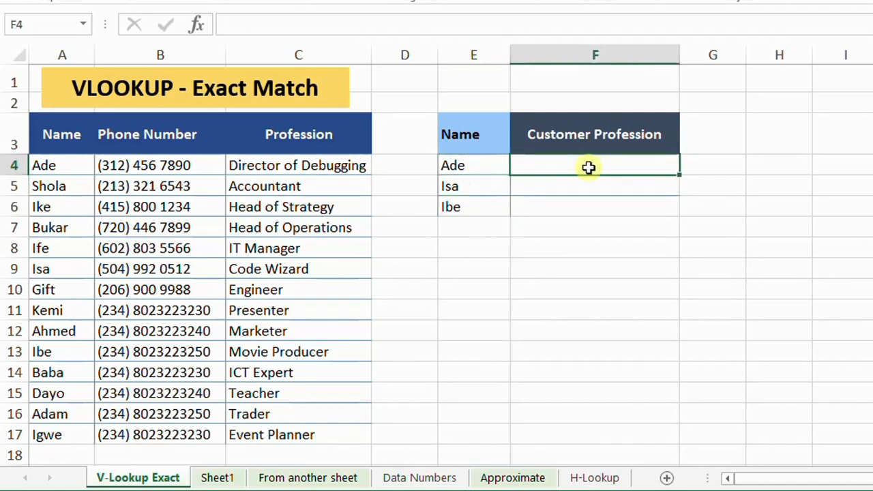
pyautogui.write('=')
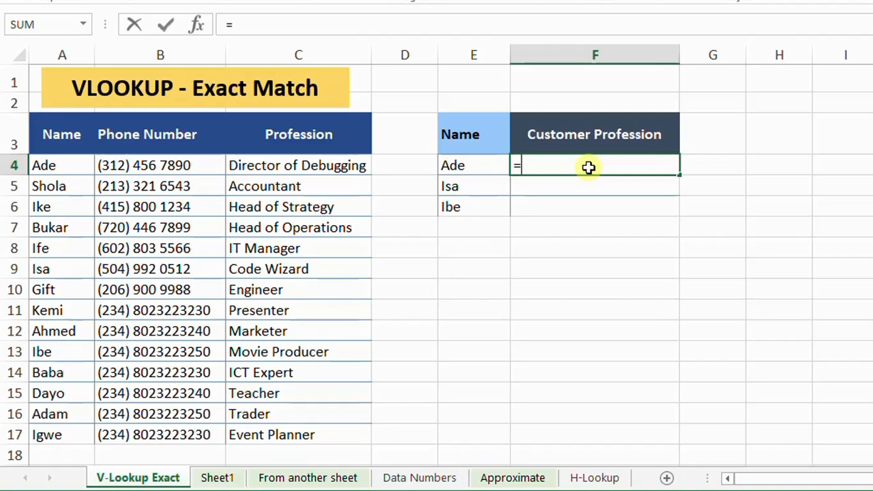
pyautogui.write('vlook')
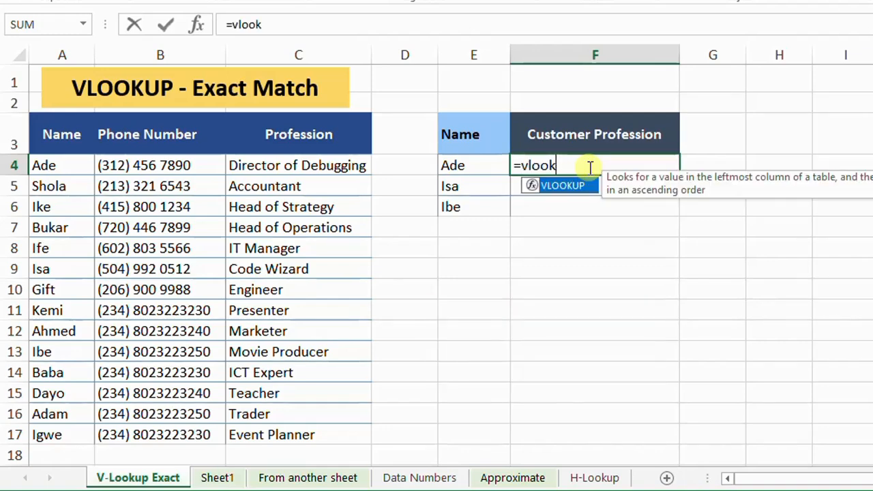
pyautogui.press('Tab')
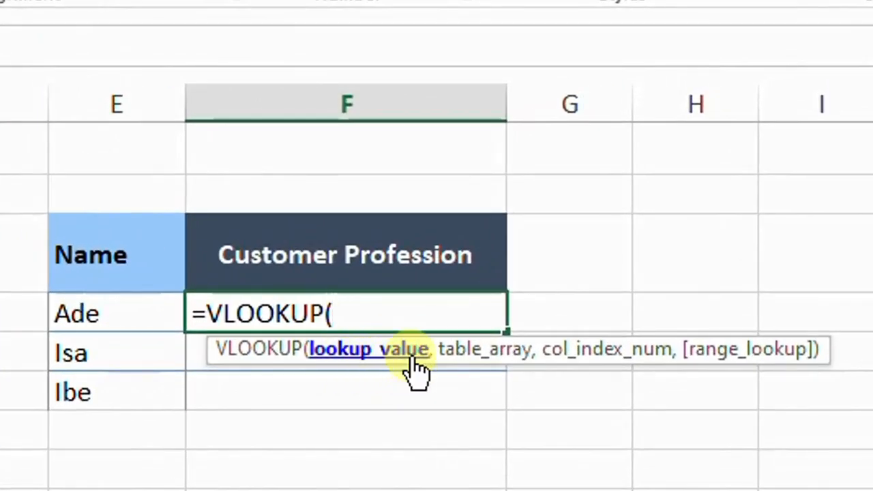
pyautogui.click(113, 313)
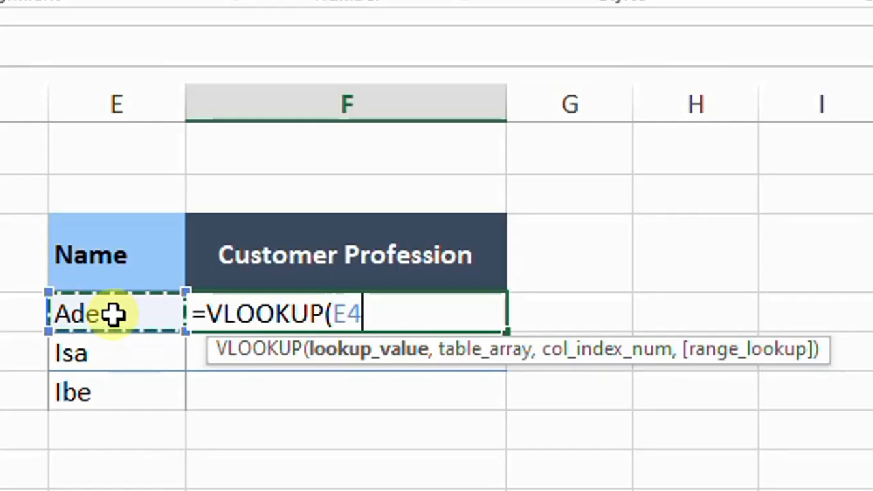
pyautogui.write(',')
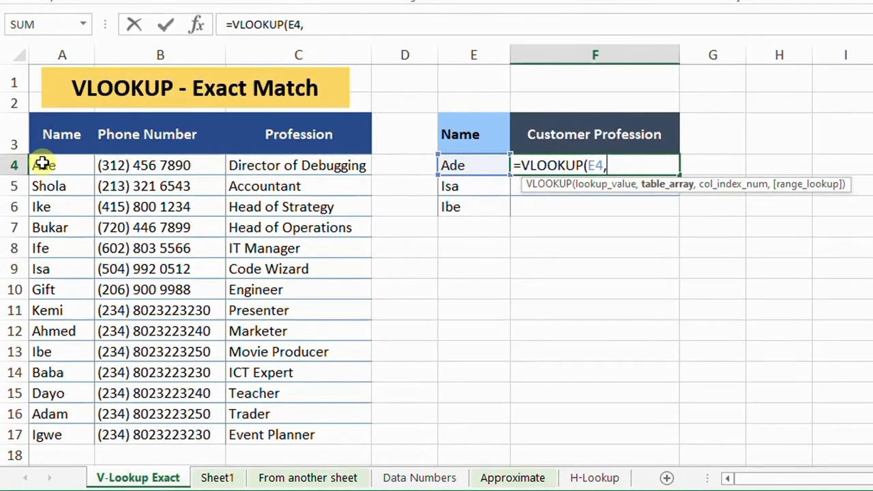
# Step: Complete the F4 VLOOKUP with table array A4:C17, column index 3 and FALSE for an exact match
pyautogui.moveTo(45, 166); pyautogui.dragTo(302, 435)
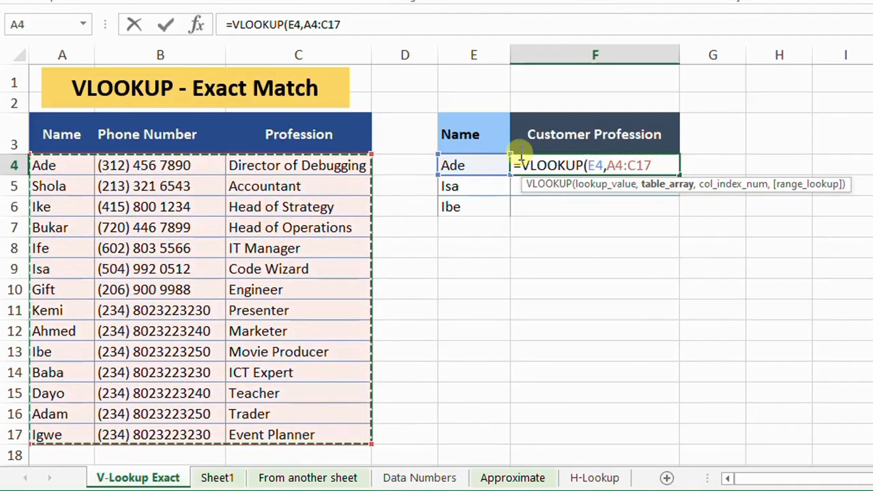
pyautogui.write(',')
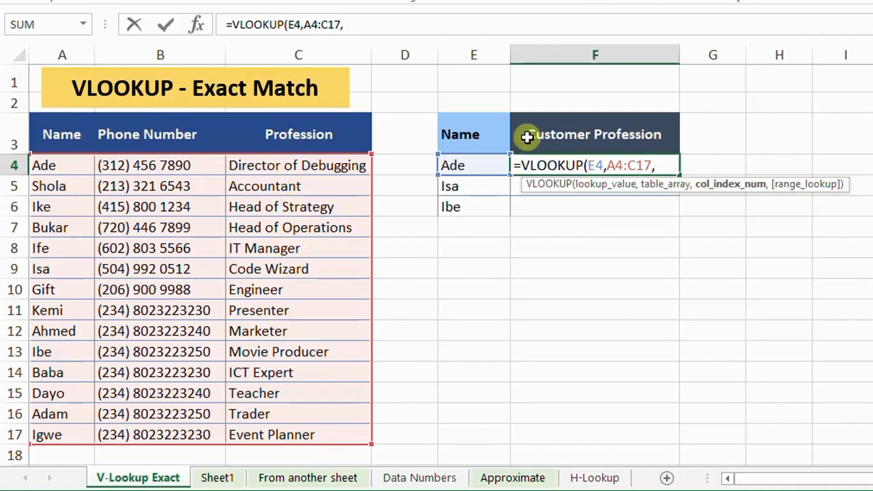
pyautogui.write('3')
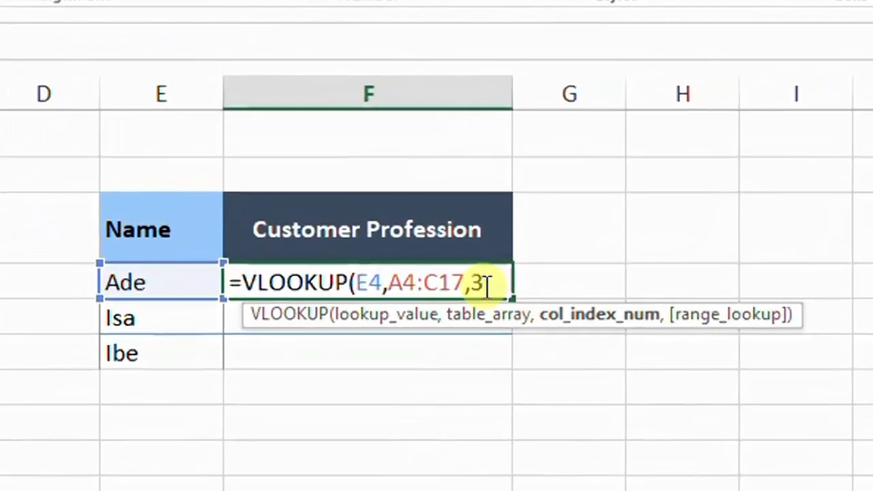
pyautogui.write(',')
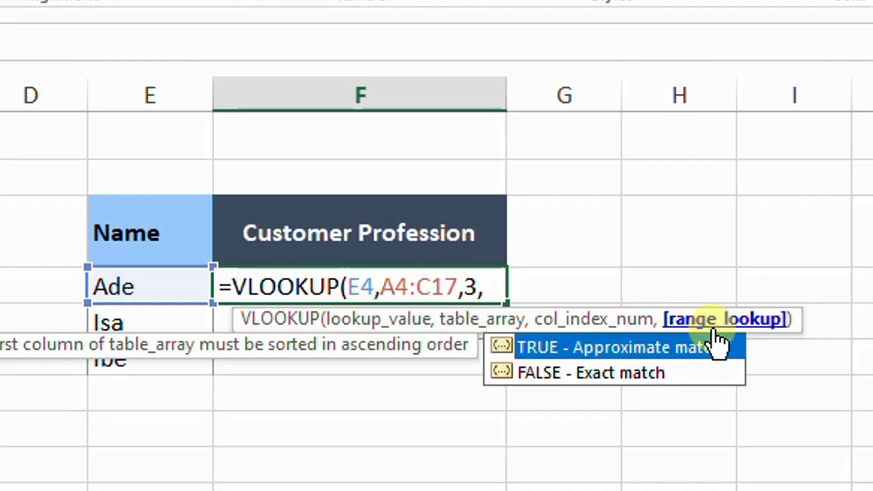
pyautogui.doubleClick(543, 376)
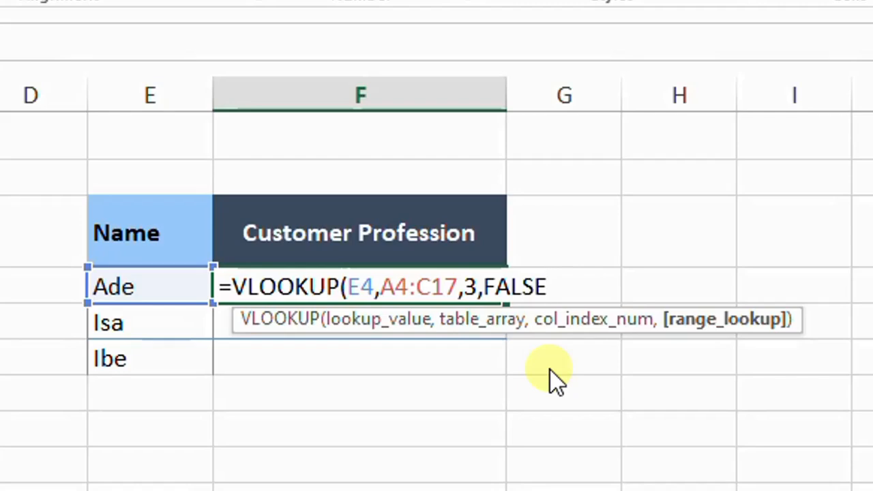
pyautogui.write(')')
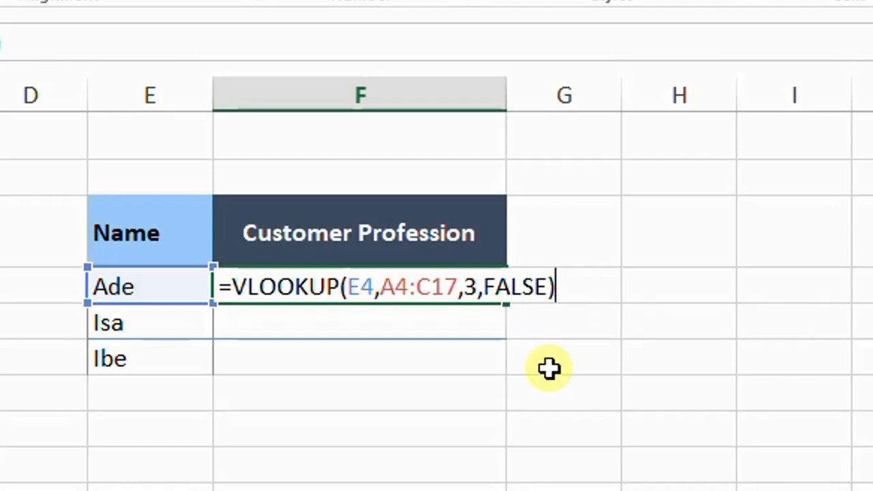
pyautogui.press('Return')
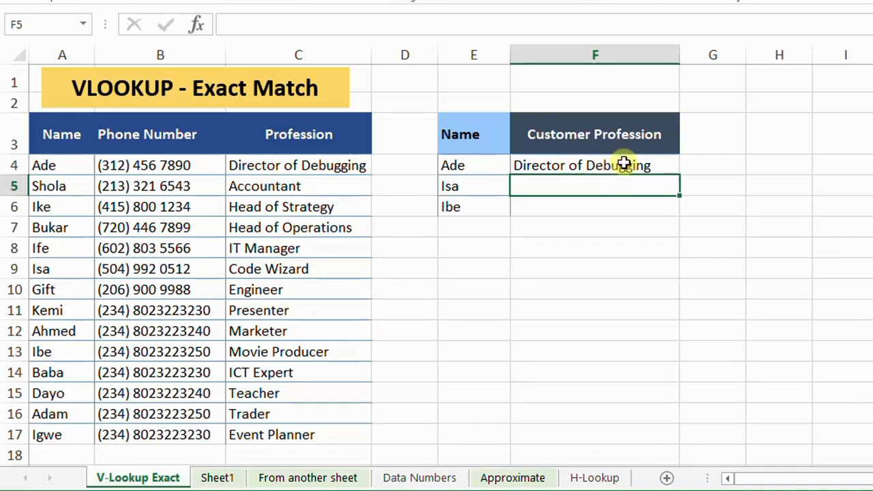
# Step: Fill the F4 formula down to F6 and check the professions in F5 and F6 against the source table
pyautogui.click(606, 166)
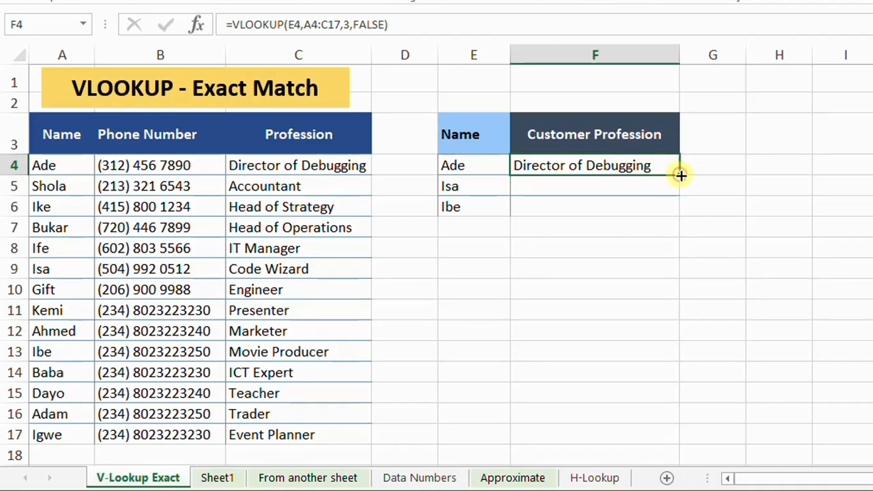
pyautogui.moveTo(681, 175); pyautogui.dragTo(680, 215)
pyautogui.click(473, 189)
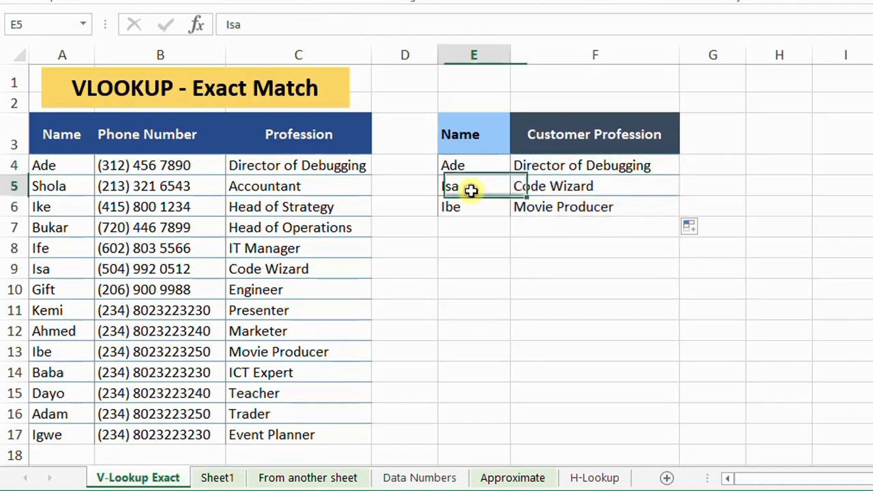
pyautogui.click(65, 268)
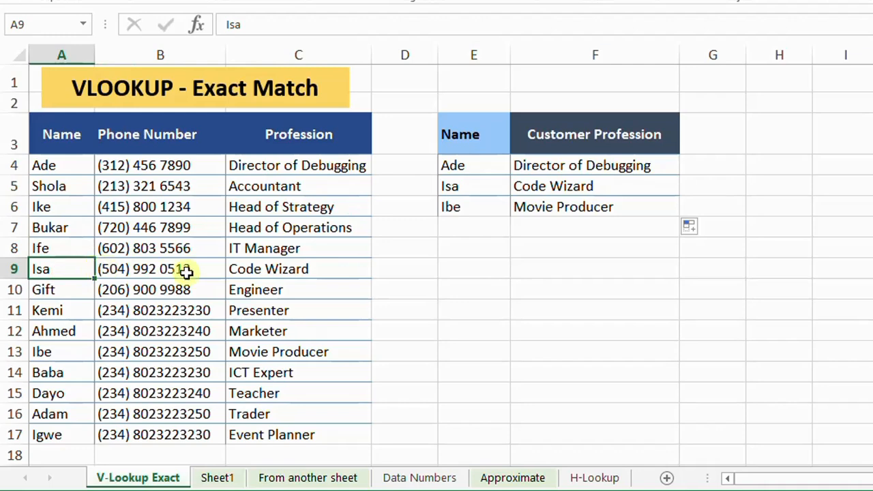
pyautogui.click(278, 270)
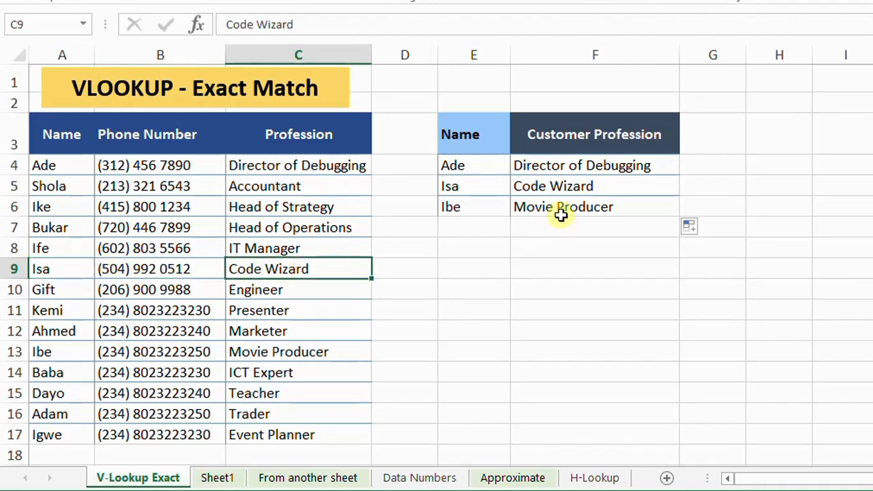
pyautogui.click(464, 208)
pyautogui.click(65, 351)
pyautogui.click(273, 351)
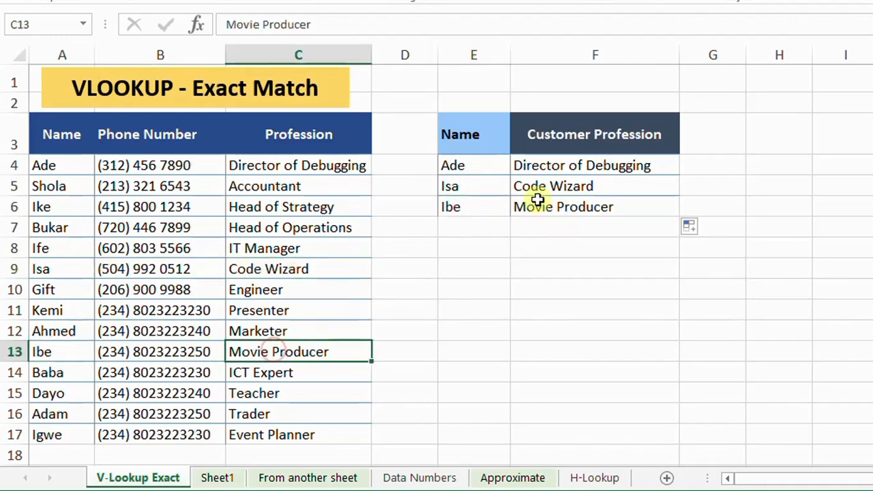
pyautogui.click(559, 208)
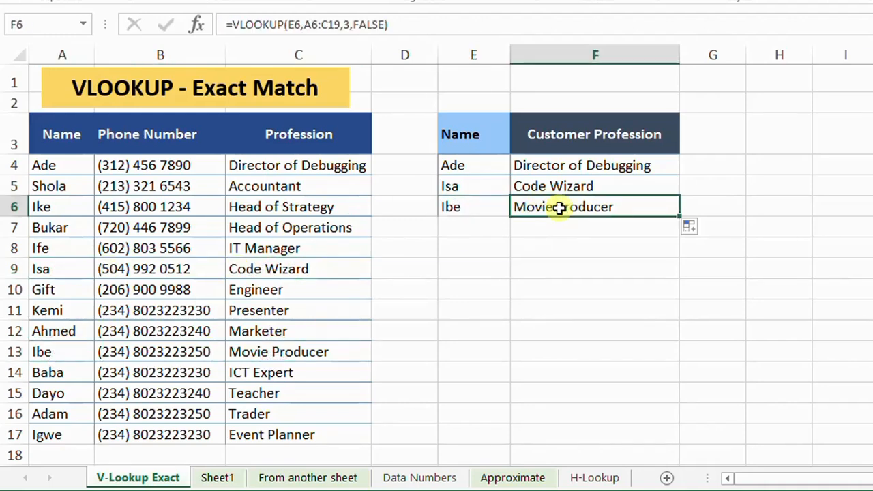
# Step: Compare the table array references in the F4 and F5 lookup formulas
pyautogui.click(569, 165)
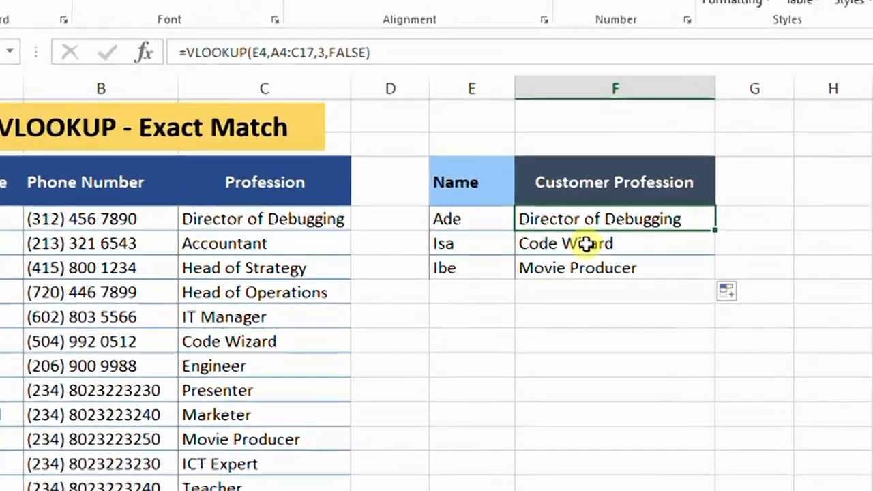
pyautogui.click(570, 185)
pyautogui.click(313, 28)
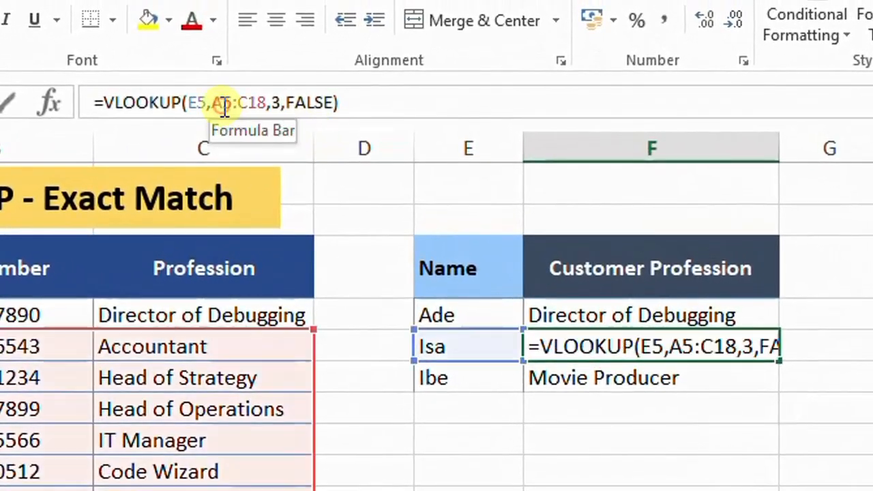
# Step: Make the table array in the F4 formula absolute as $A$4:$C$17 and fill the formula down to F6
pyautogui.moveTo(223, 103); pyautogui.dragTo(257, 103)
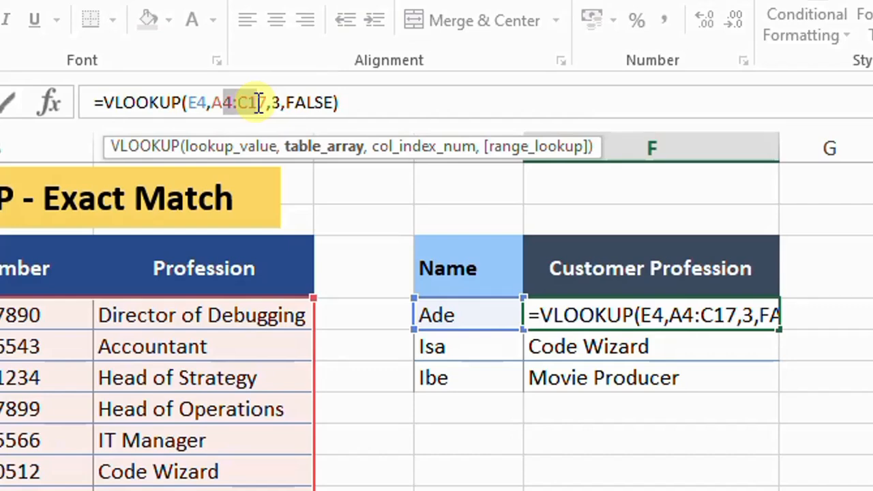
pyautogui.press('F4')
pyautogui.press('Return')
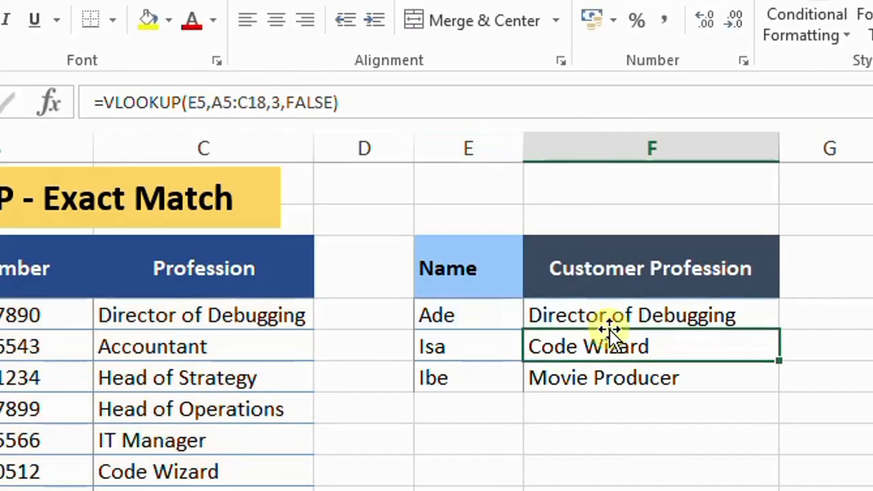
pyautogui.click(664, 317)
pyautogui.moveTo(779, 330); pyautogui.dragTo(782, 380)
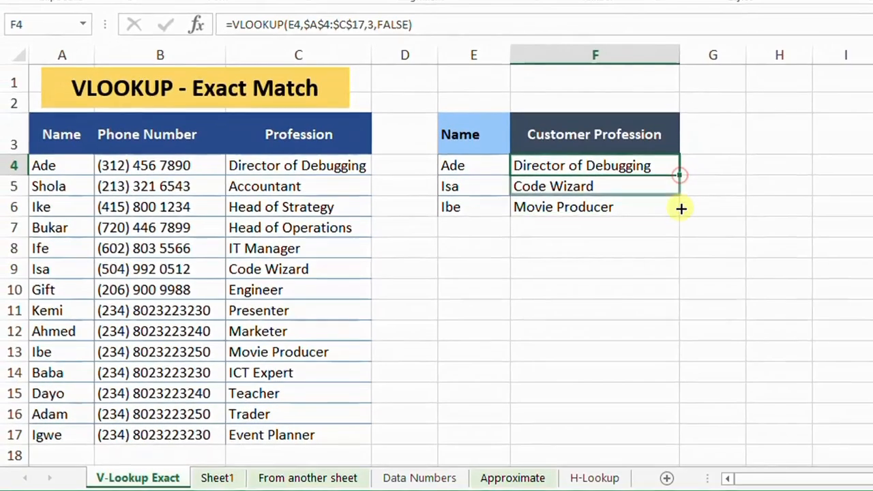
pyautogui.moveTo(680, 208); pyautogui.dragTo(679, 211)
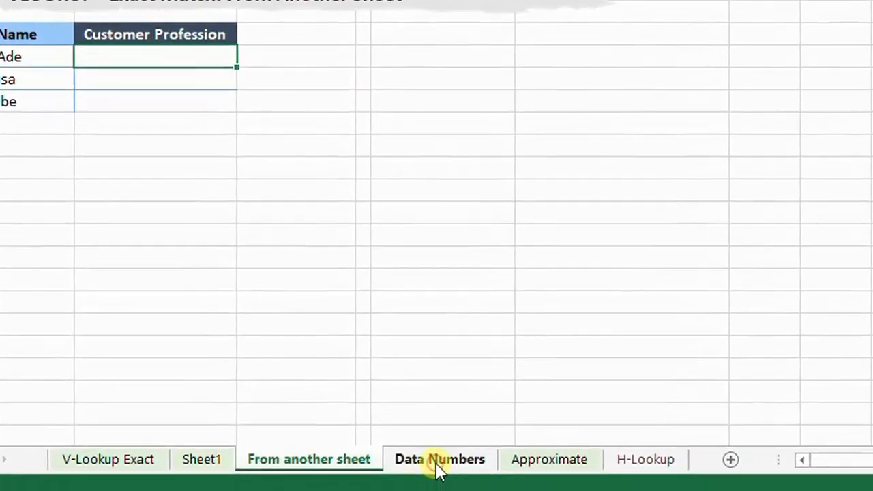
# Step: Compare the empty Customer Profession table on the From another sheet worksheet with the source table on the Data Numbers worksheet
pyautogui.click(419, 477)
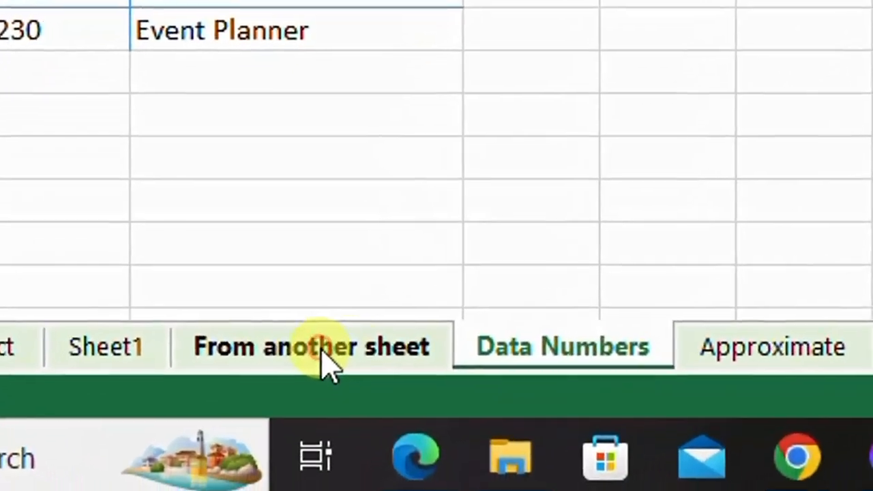
pyautogui.click(322, 351)
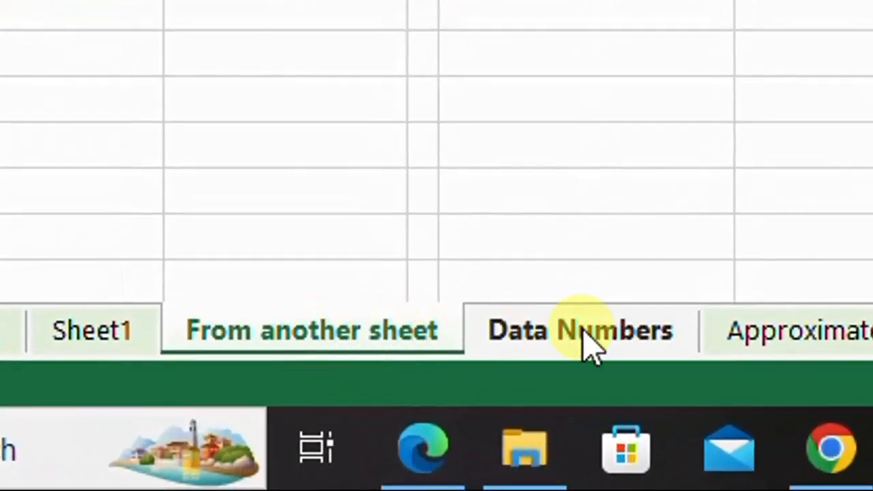
pyautogui.click(321, 329)
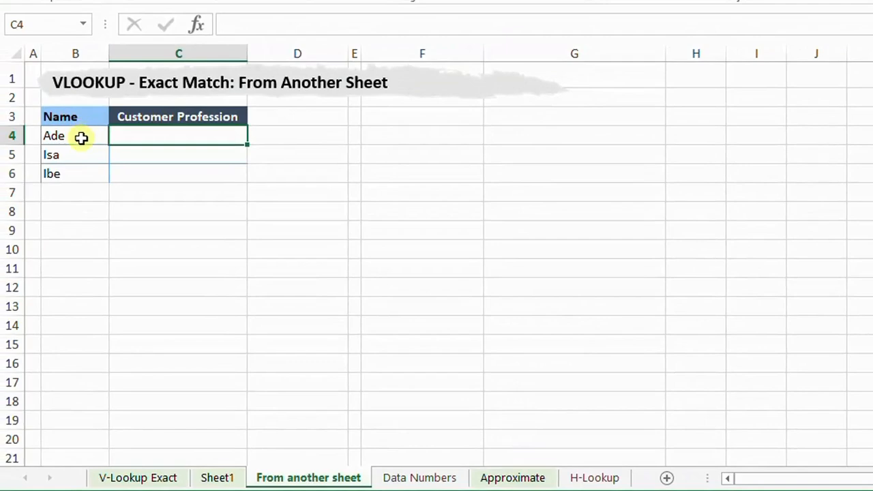
pyautogui.click(82, 138)
pyautogui.click(147, 134)
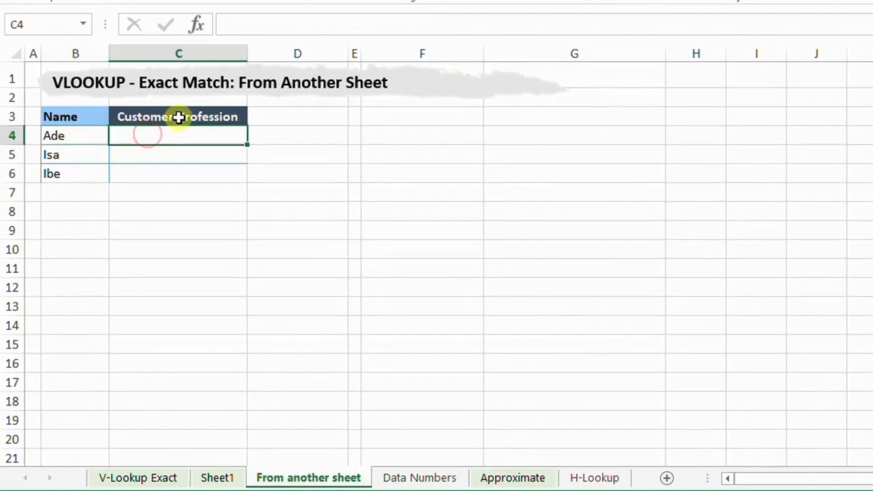
pyautogui.click(419, 480)
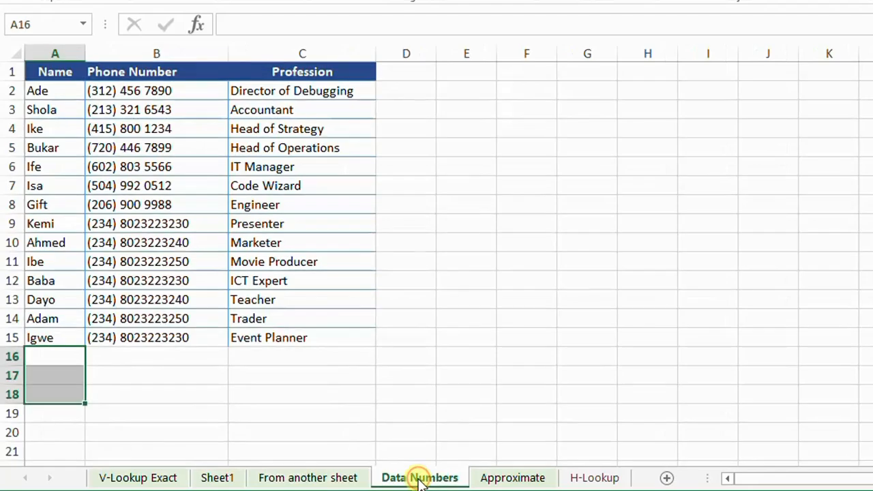
pyautogui.click(235, 205)
# Step: Start a VLOOKUP in C4 of From another sheet with lookup value B4 and table array 'Data Numbers'!A2:C15
pyautogui.click(308, 477)
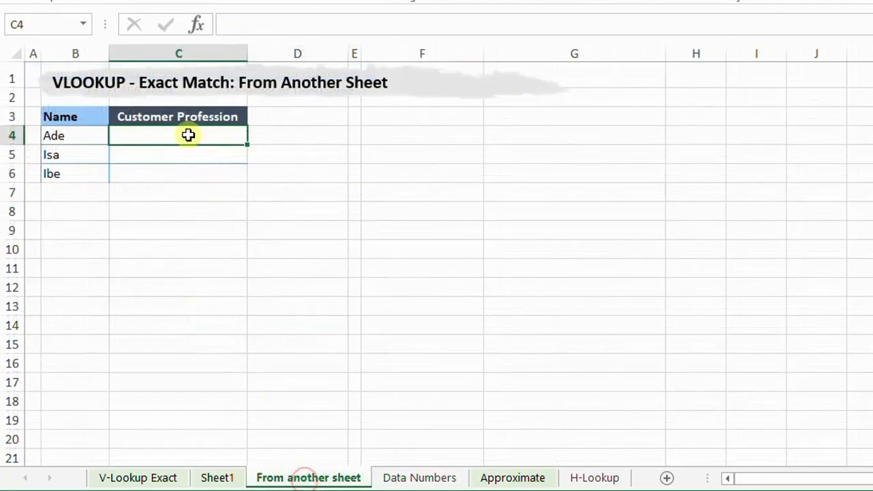
pyautogui.write('=')
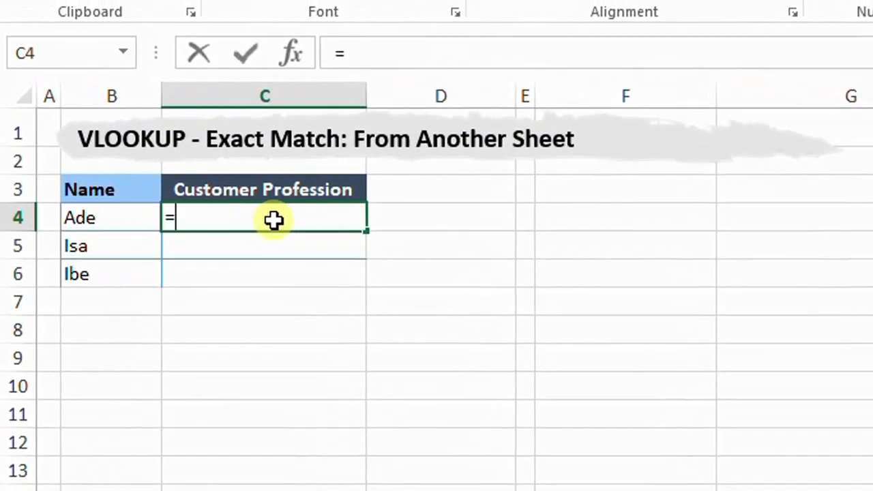
pyautogui.write('vlook')
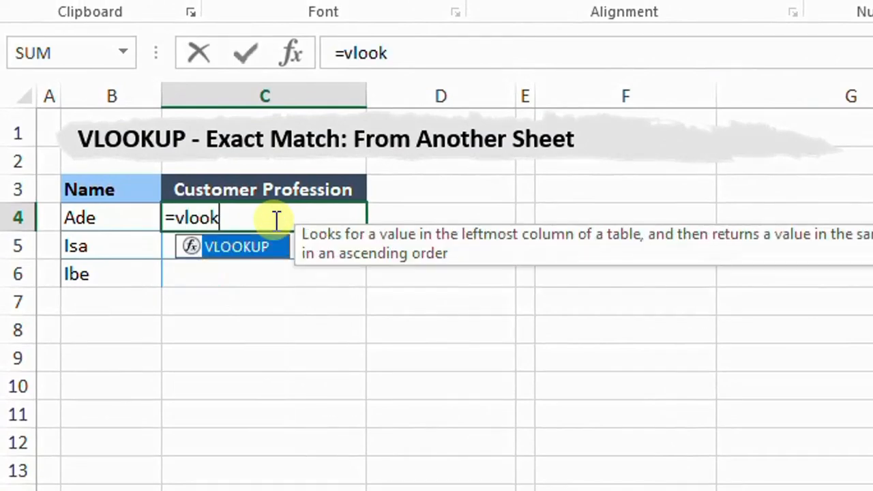
pyautogui.press('Tab')
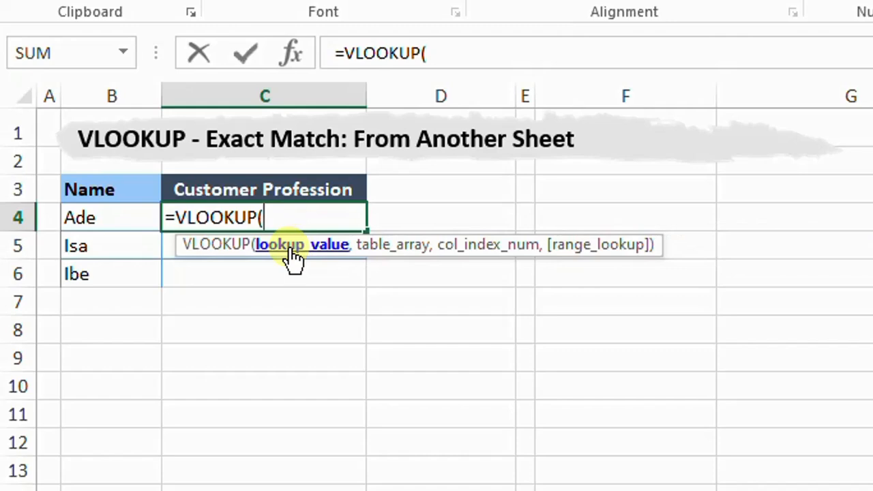
pyautogui.click(113, 217)
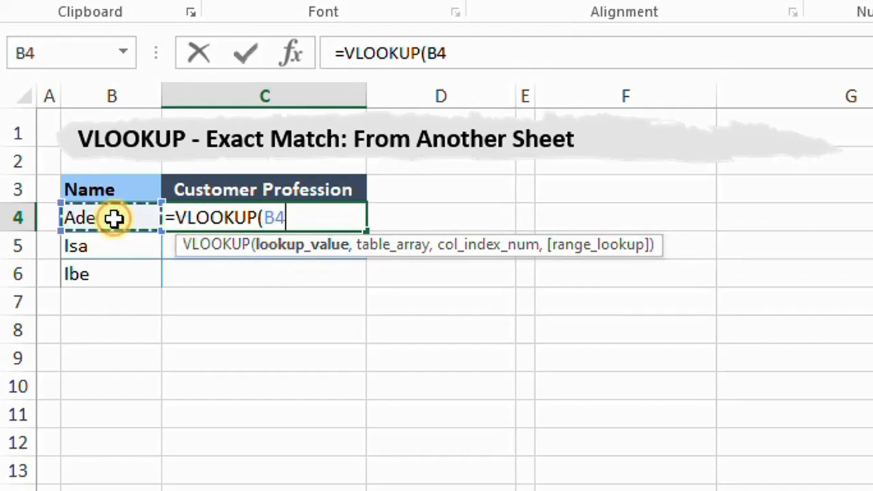
pyautogui.write(',')
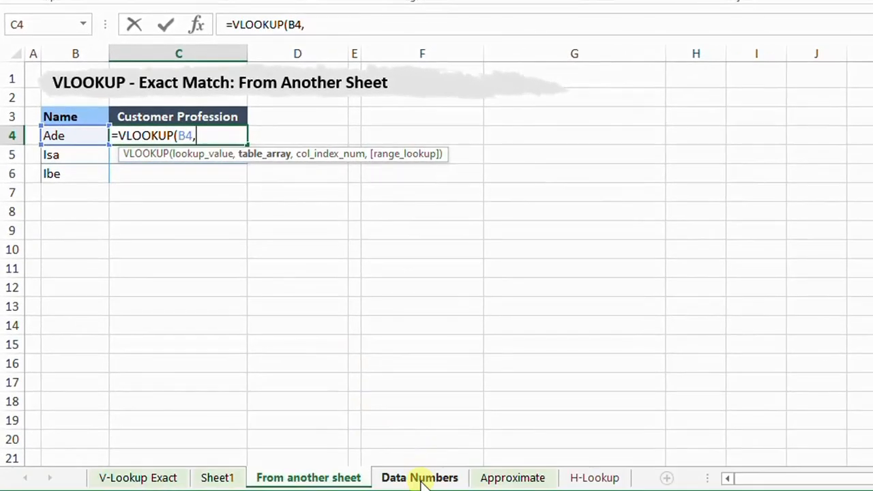
pyautogui.click(423, 477)
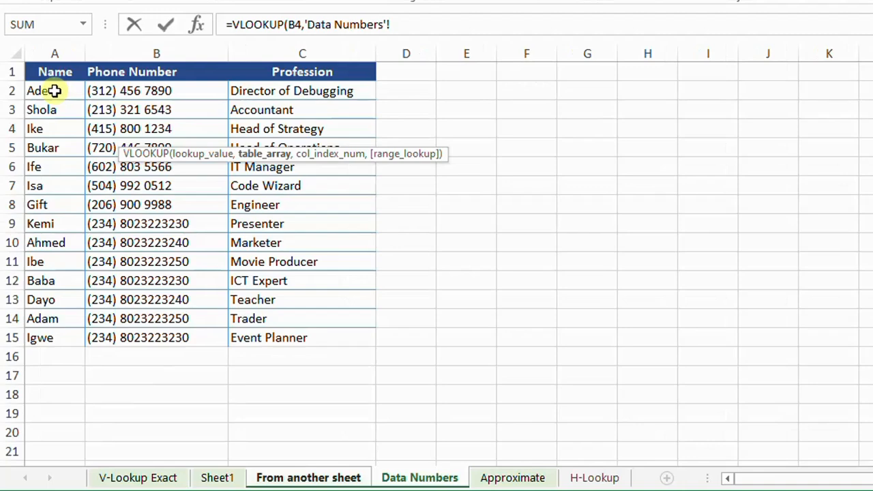
pyautogui.moveTo(306, 246); pyautogui.dragTo(331, 340)
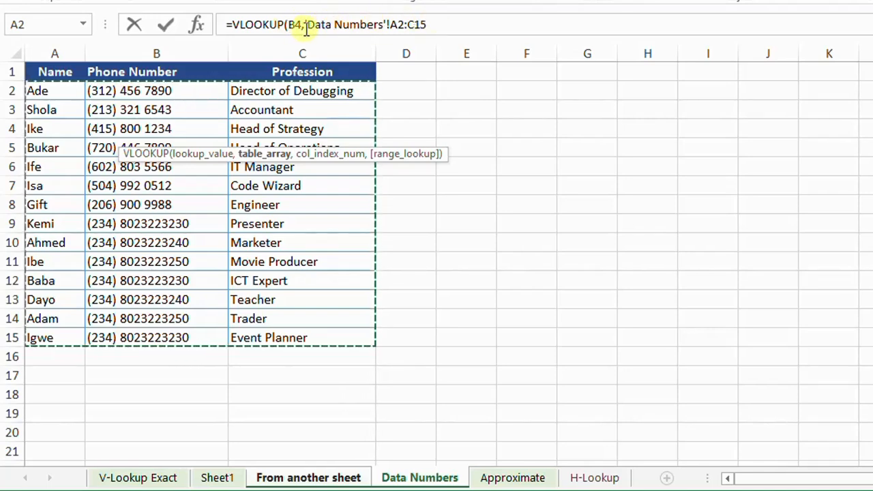
# Step: Complete the C4 VLOOKUP with column index 3 and FALSE for an exact match
pyautogui.click(430, 24)
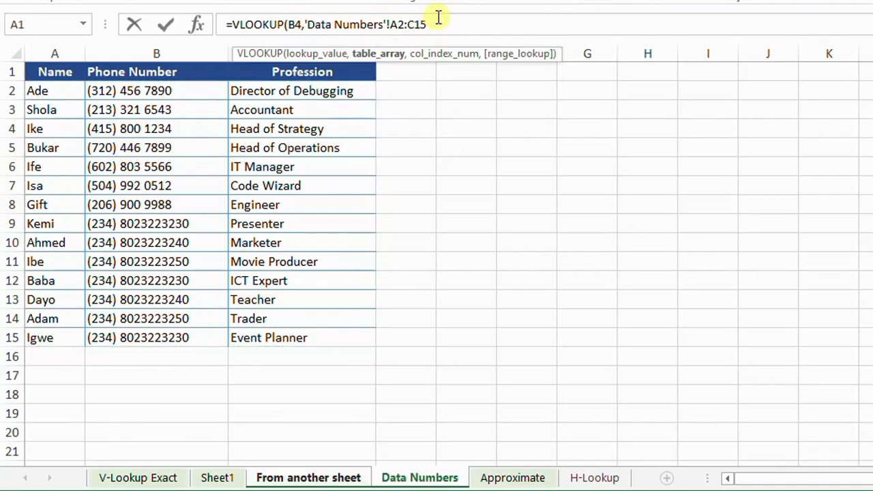
pyautogui.write(',3')
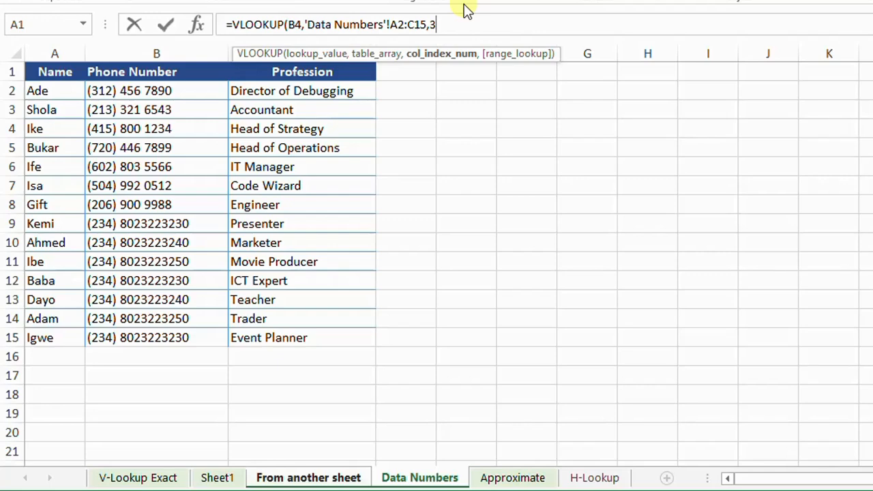
pyautogui.write(',')
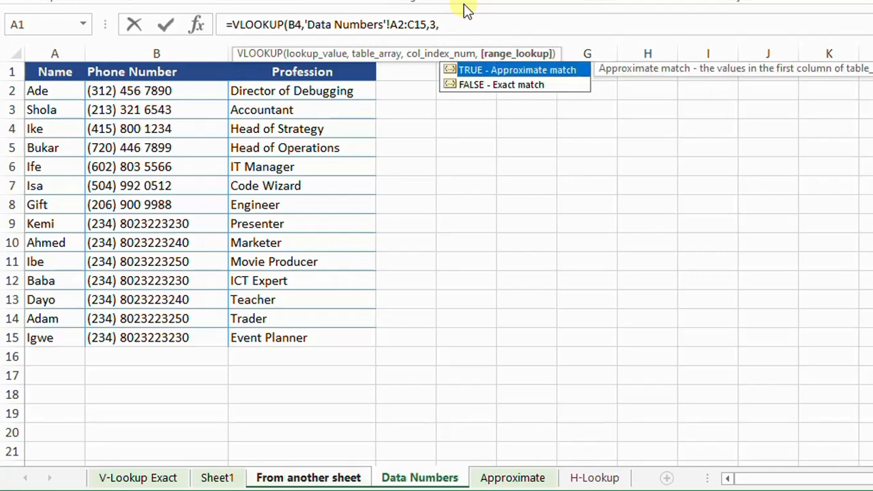
pyautogui.click(516, 85)
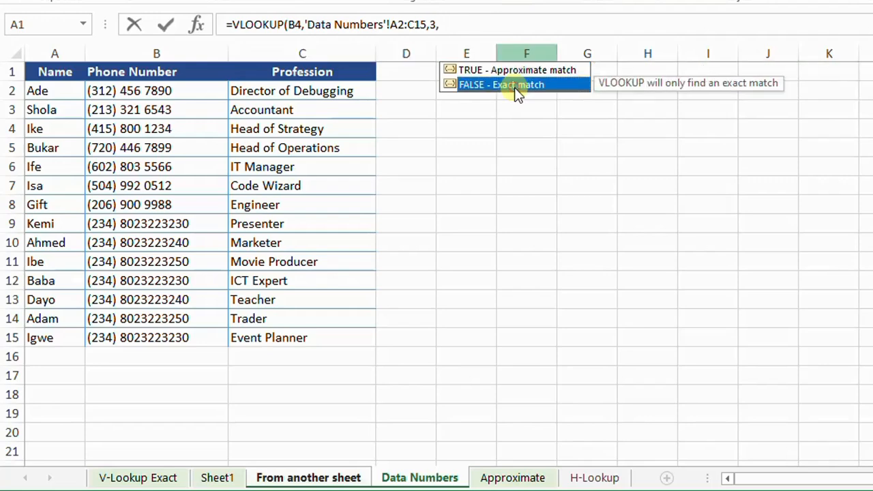
pyautogui.doubleClick(516, 86)
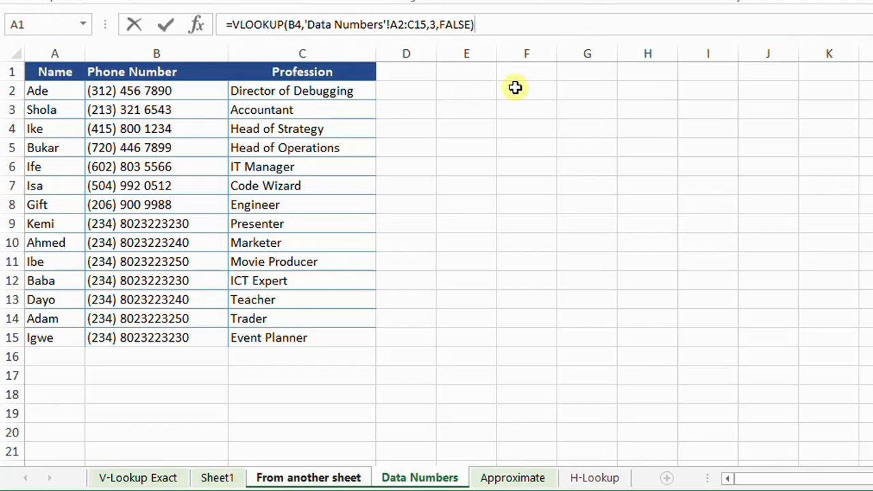
pyautogui.press('Return')
# Step: Fill the C4 profession formula down to C6 and view the source table on the Data Numbers sheet
pyautogui.click(85, 135)
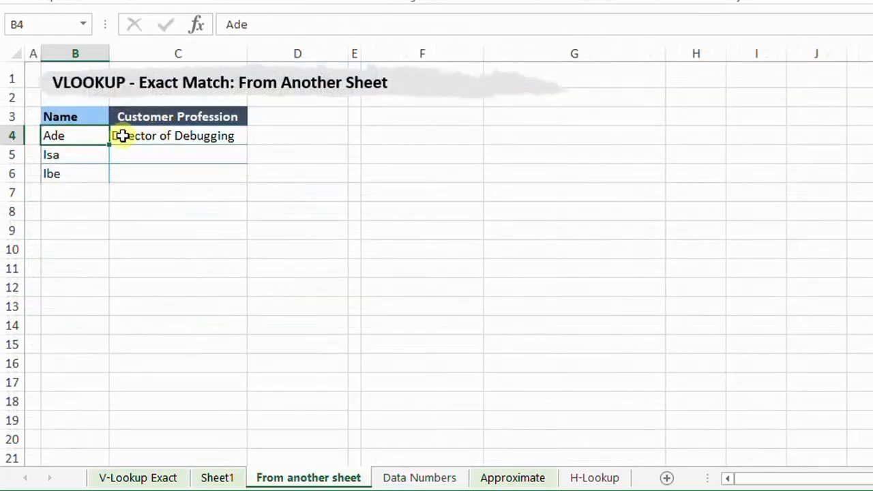
pyautogui.click(179, 139)
pyautogui.moveTo(246, 144); pyautogui.dragTo(246, 174)
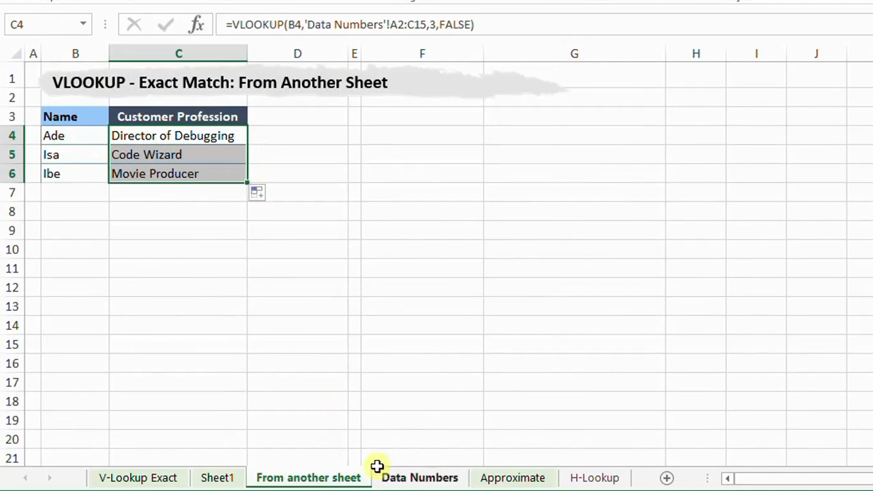
pyautogui.click(397, 476)
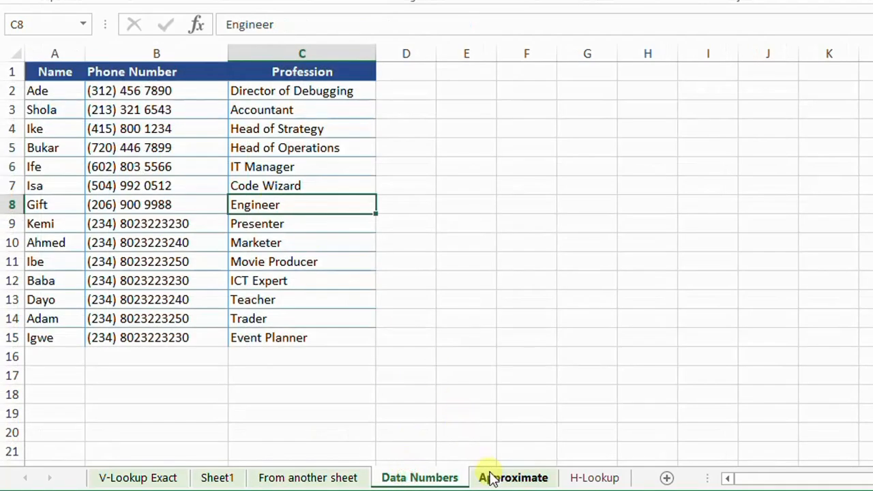
# Step: Examine the score list, the empty Grade column and the grading table on the Approximate sheet
pyautogui.click(492, 478)
pyautogui.click(217, 116)
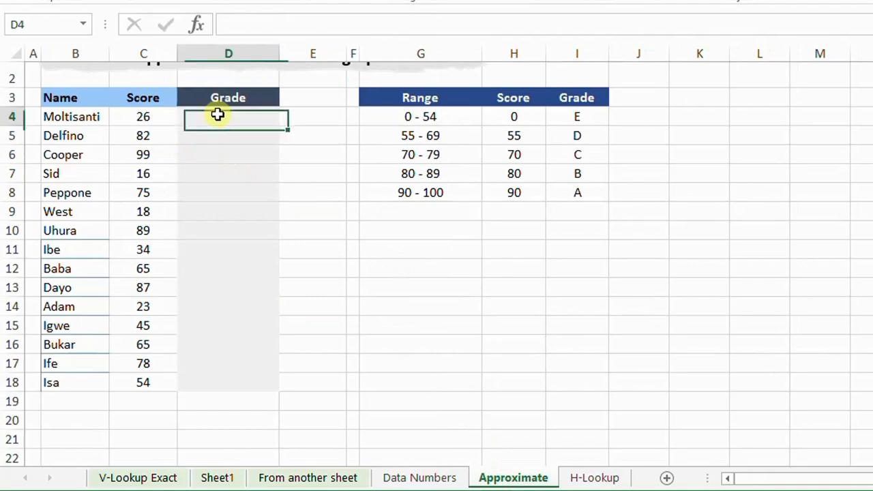
pyautogui.moveTo(130, 121); pyautogui.dragTo(143, 382)
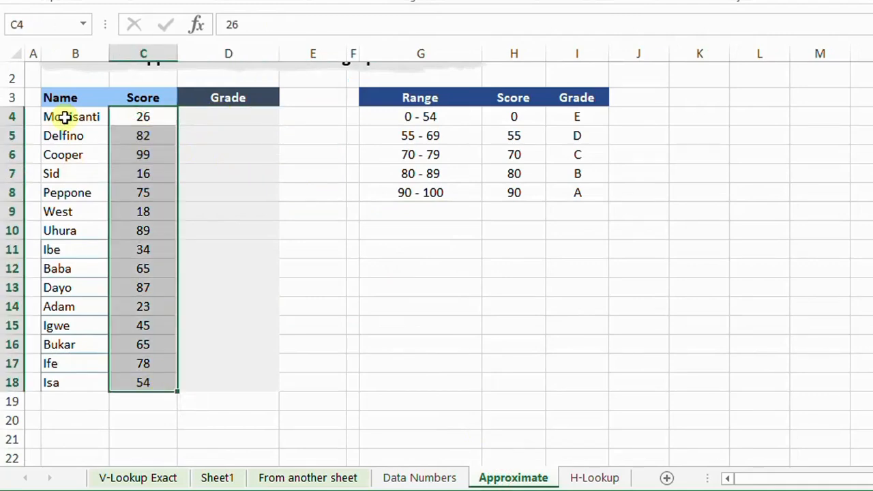
pyautogui.click(233, 117)
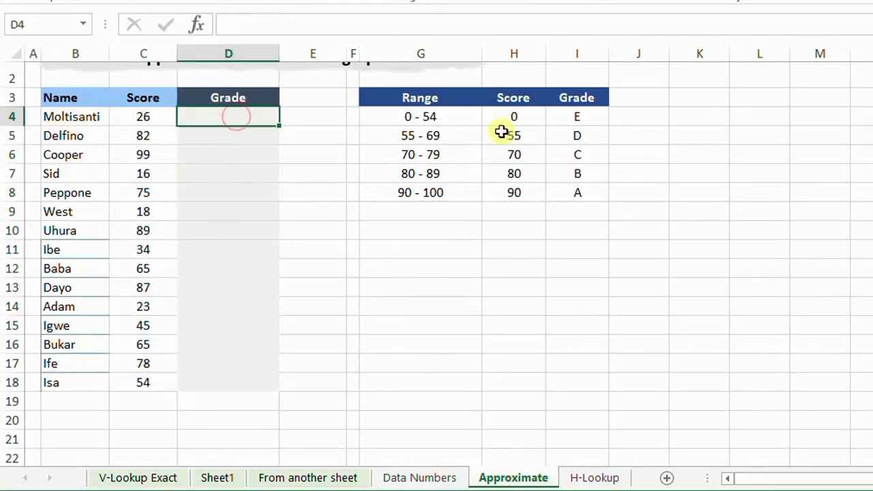
pyautogui.moveTo(389, 94); pyautogui.dragTo(583, 194)
# Step: Check which grade belongs to each score range in rows 4 to 8 of the grading table
pyautogui.click(456, 118)
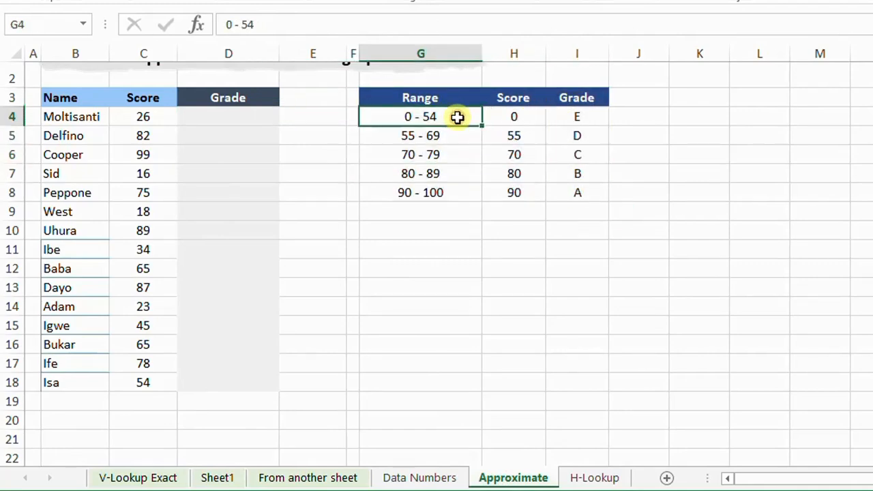
pyautogui.click(584, 117)
pyautogui.click(434, 117)
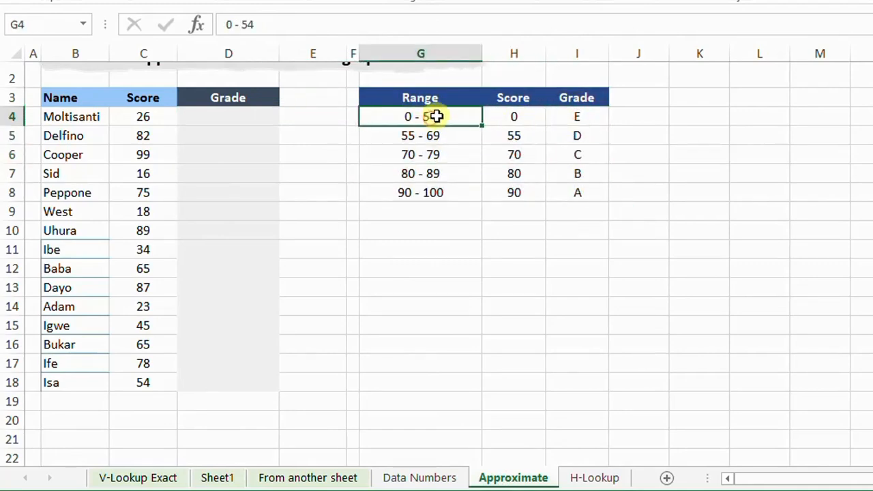
pyautogui.click(577, 117)
pyautogui.click(442, 135)
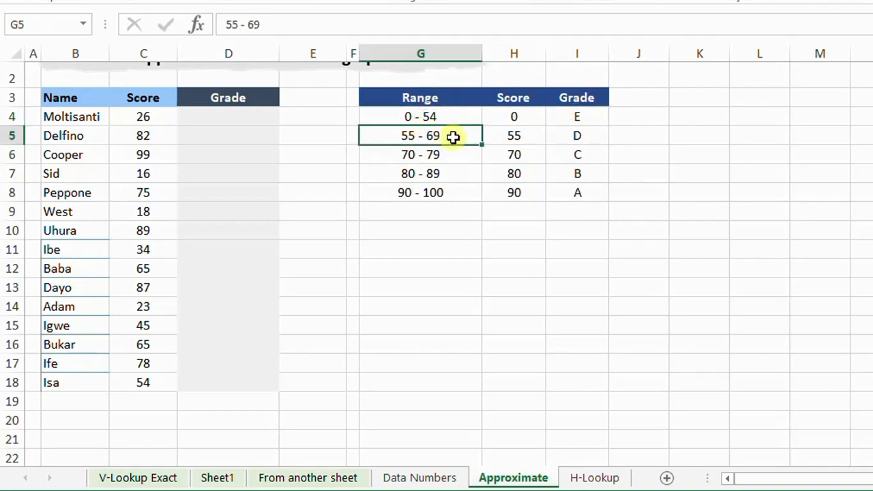
pyautogui.click(585, 138)
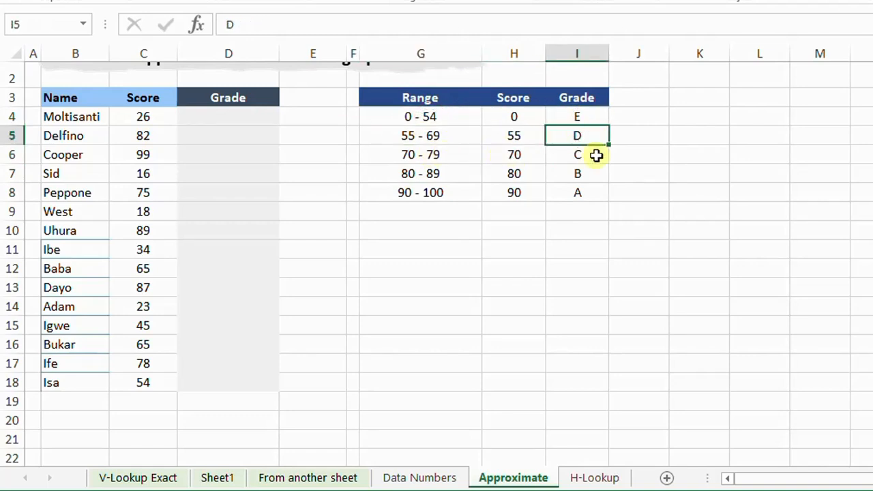
pyautogui.click(596, 155)
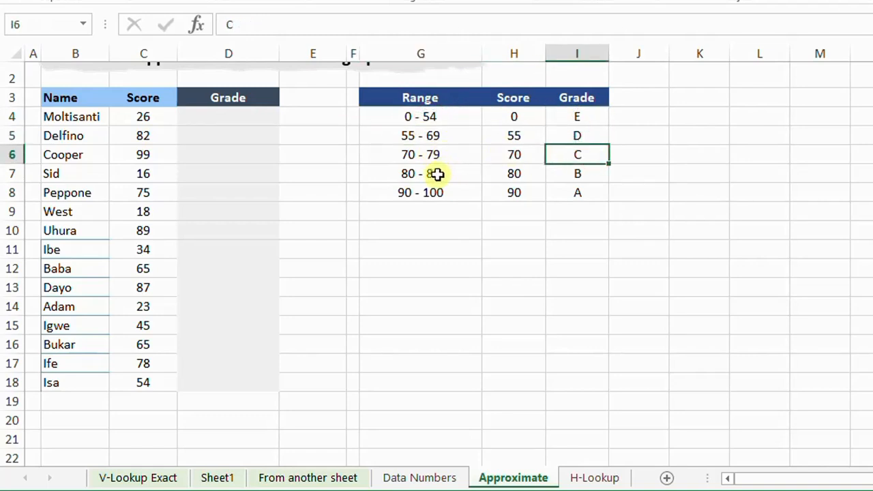
pyautogui.click(436, 173)
pyautogui.click(588, 171)
pyautogui.click(439, 192)
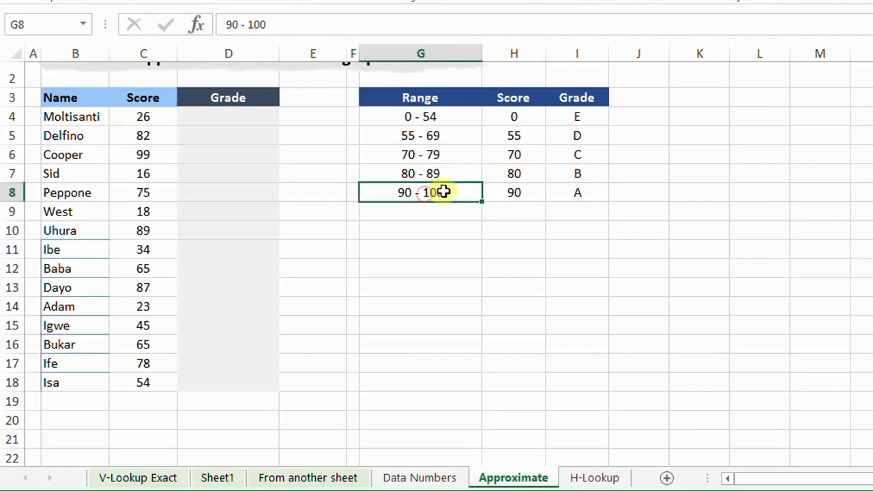
pyautogui.click(601, 190)
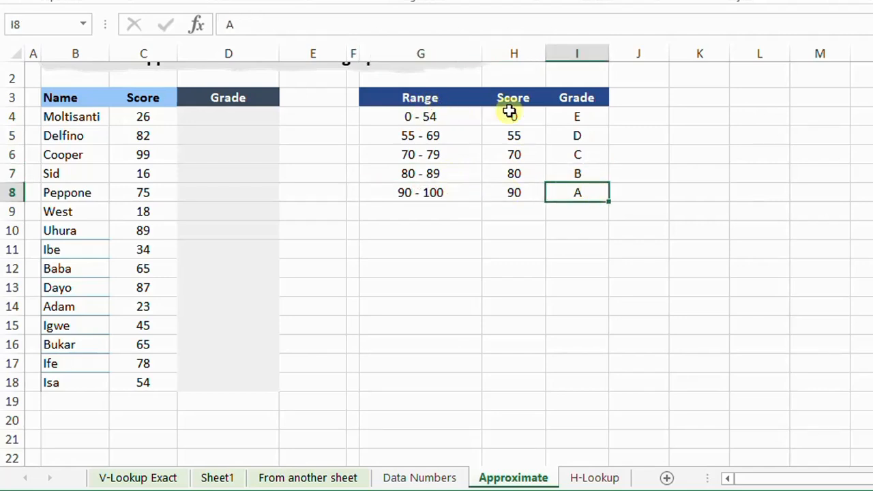
# Step: Compare the Score column H4:H8 with the Range and Grade columns of the grading table
pyautogui.moveTo(517, 117); pyautogui.dragTo(514, 193)
pyautogui.moveTo(427, 116); pyautogui.dragTo(446, 191)
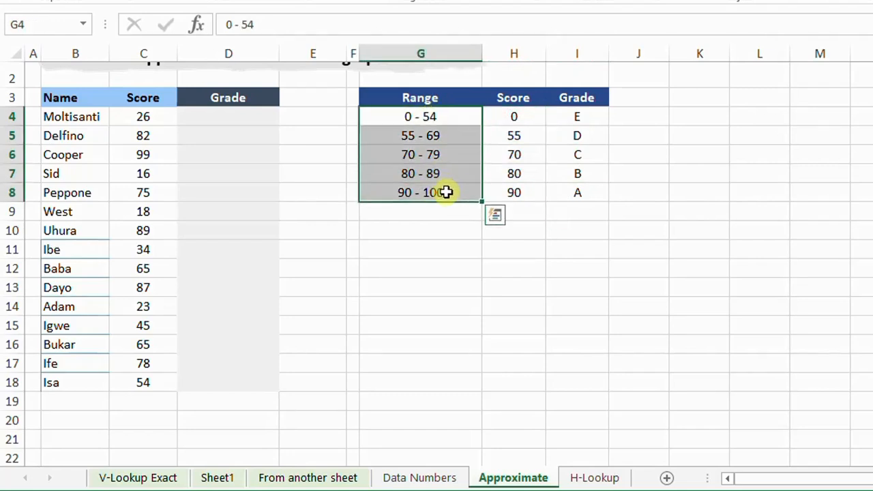
pyautogui.moveTo(410, 117); pyautogui.dragTo(424, 199)
pyautogui.moveTo(572, 117); pyautogui.dragTo(579, 191)
pyautogui.click(512, 116)
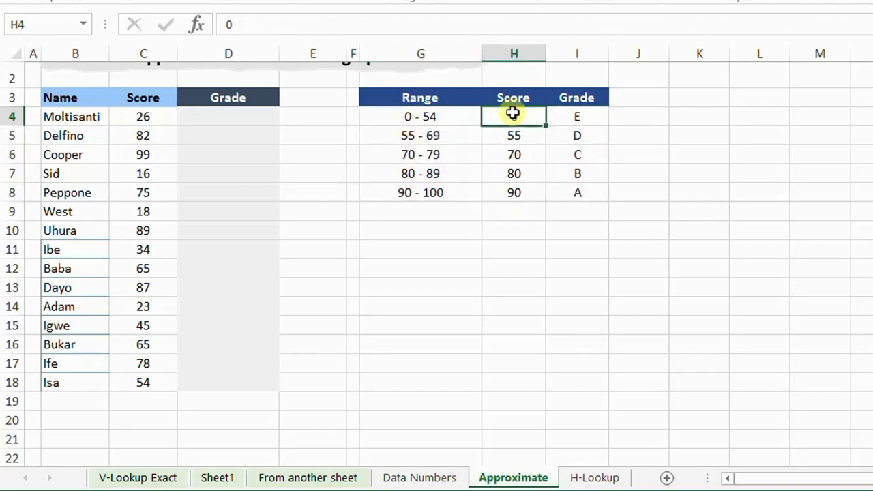
# Step: Start a VLOOKUP formula in D4 with C4 as the lookup value and H4:I8 as the table array
pyautogui.click(219, 119)
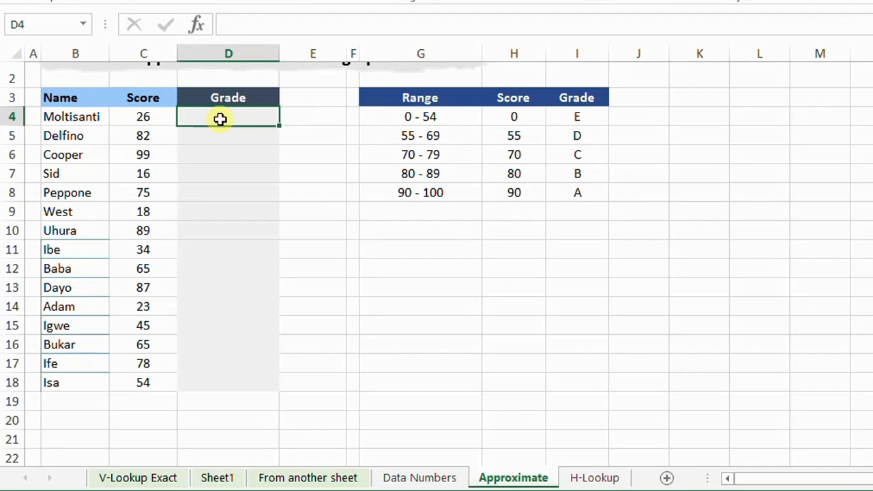
pyautogui.write('=')
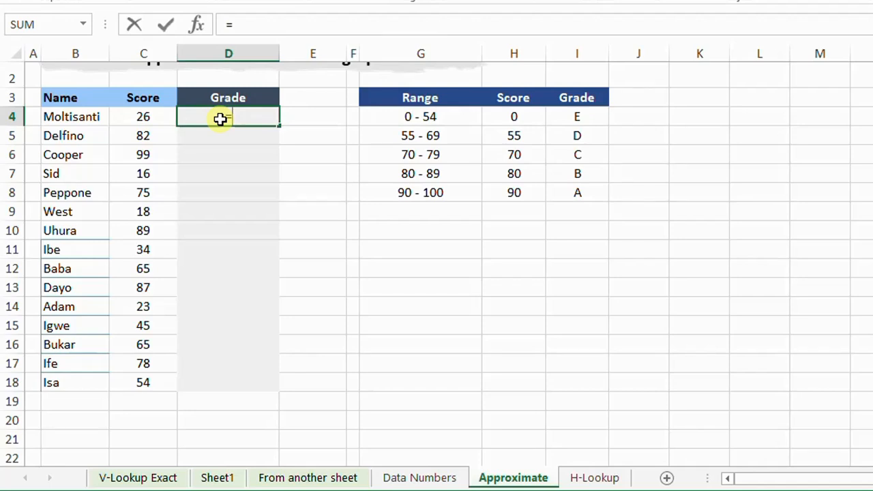
pyautogui.write('vlook')
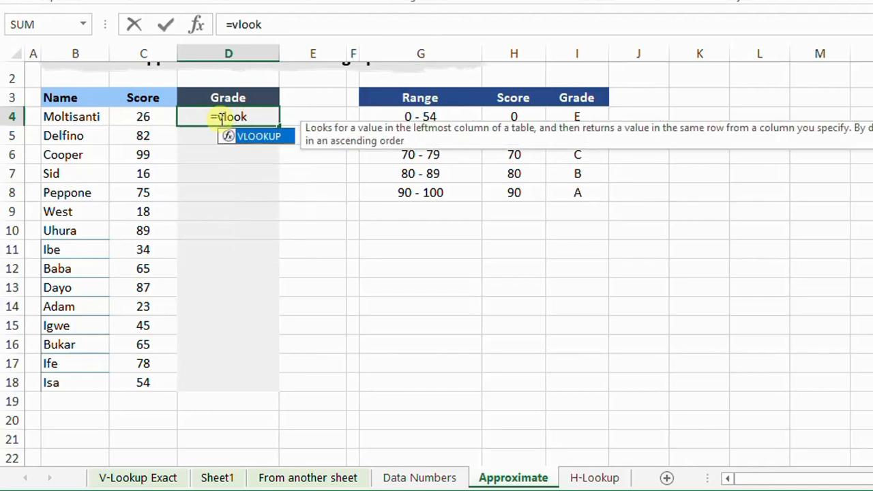
pyautogui.press('Tab')
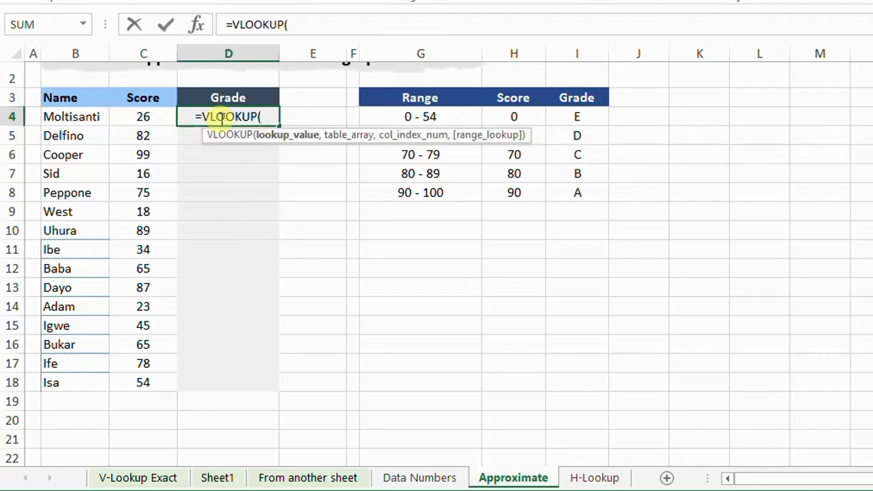
pyautogui.click(155, 116)
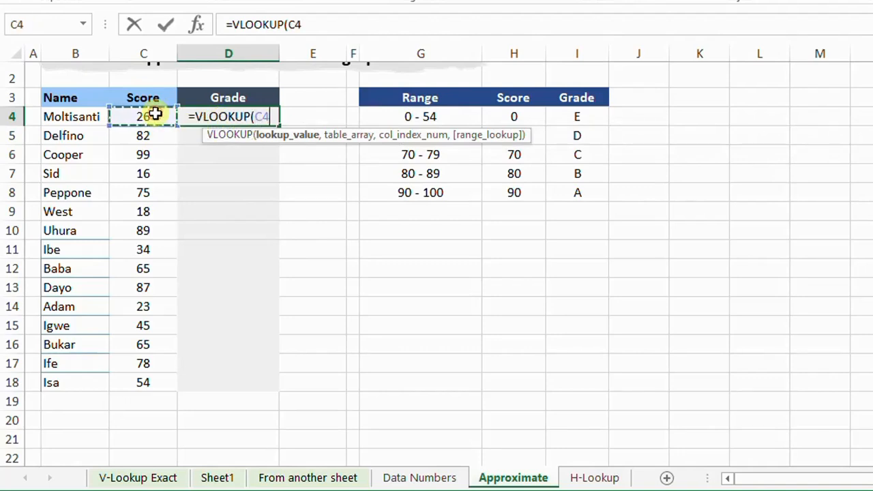
pyautogui.write(',')
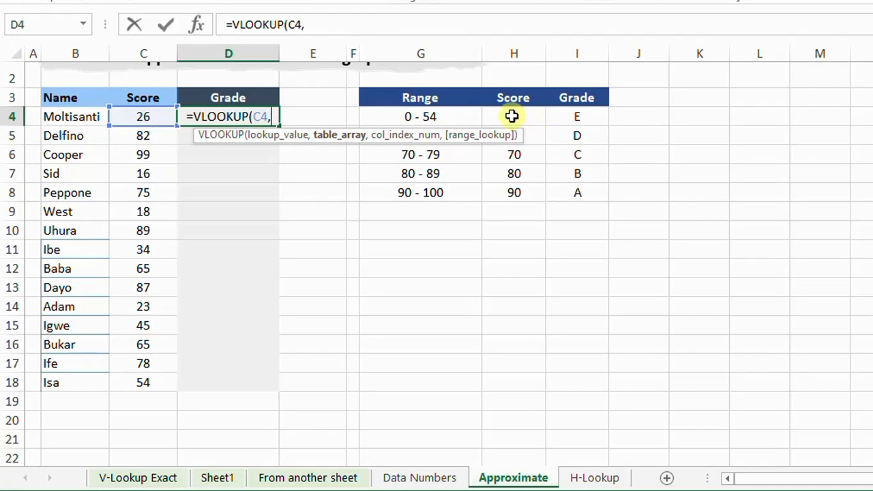
pyautogui.moveTo(512, 116); pyautogui.dragTo(586, 193)
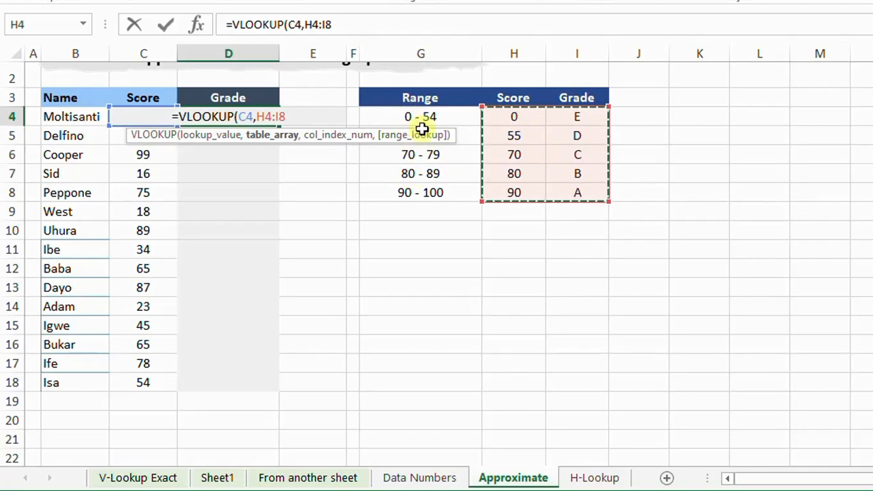
# Step: Complete the D4 VLOOKUP with column index 2 and TRUE for an approximate match
pyautogui.write(',')
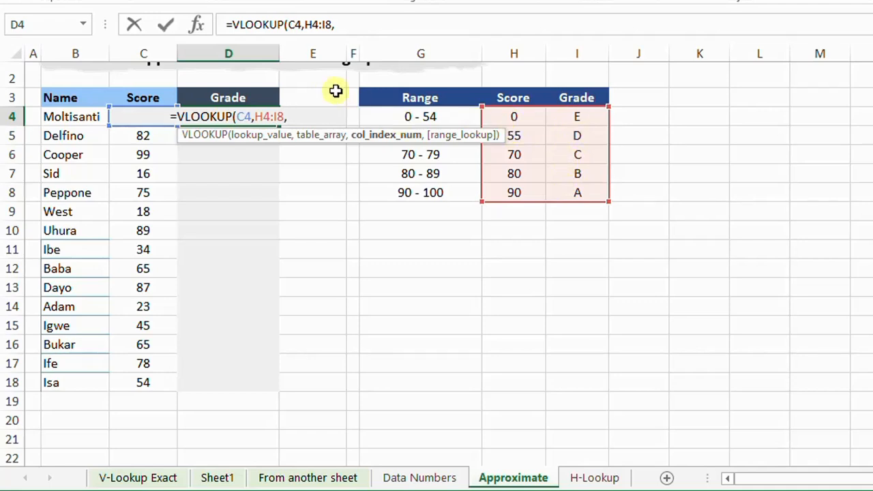
pyautogui.write('2')
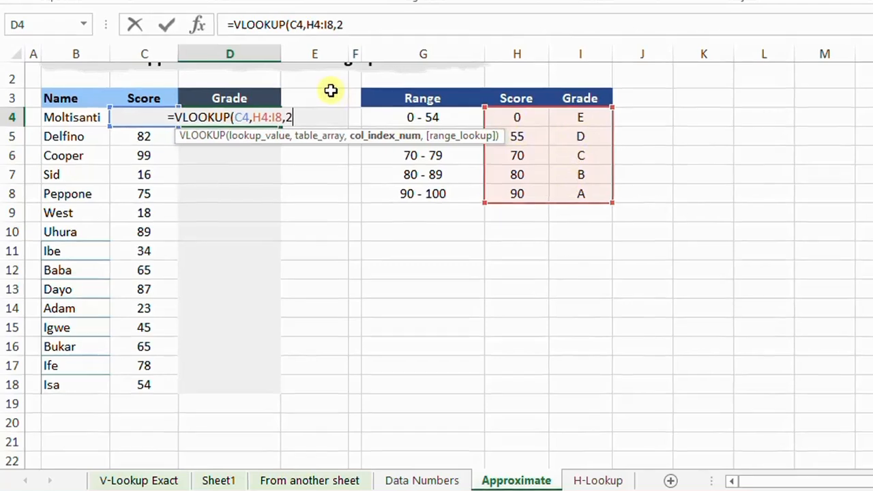
pyautogui.write(',')
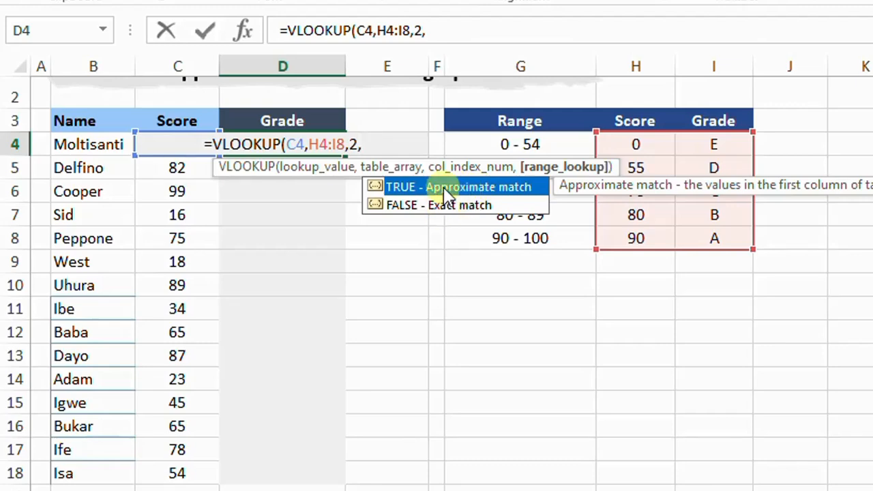
pyautogui.click(412, 193)
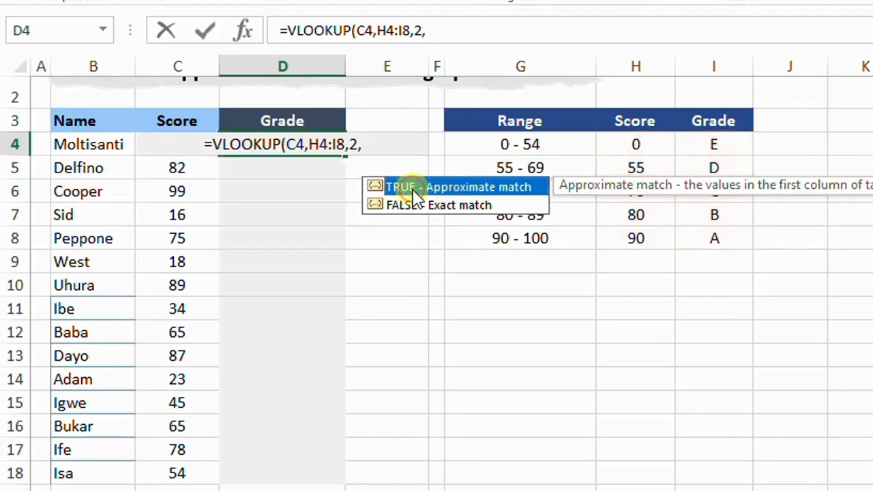
pyautogui.doubleClick(413, 193)
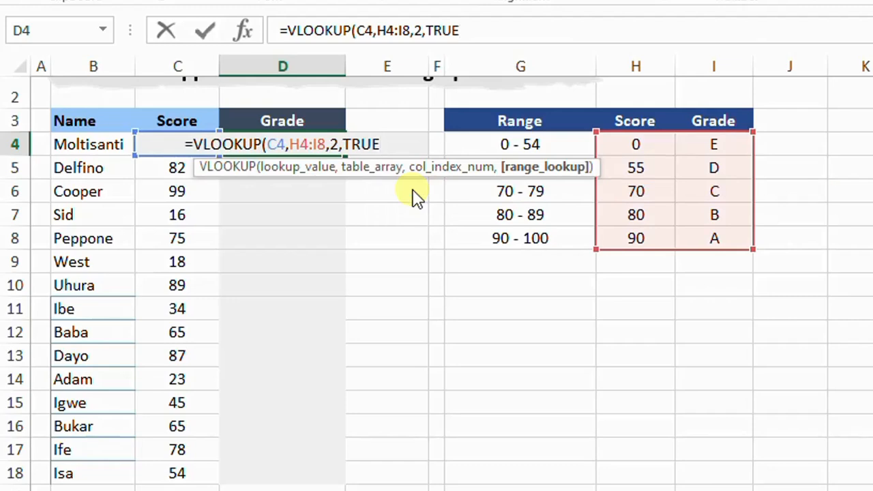
pyautogui.write(')')
pyautogui.press('Return')
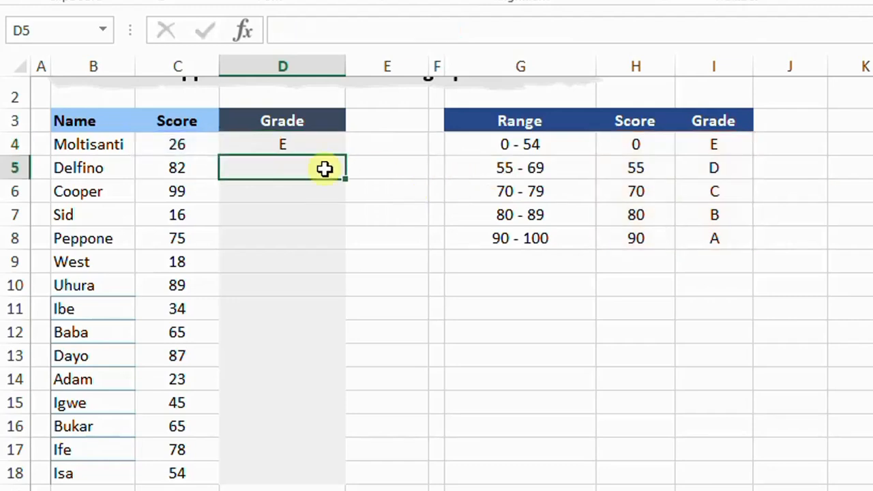
# Step: Check the grade in D4 for the score in C4 against the first row of the grading table
pyautogui.click(199, 144)
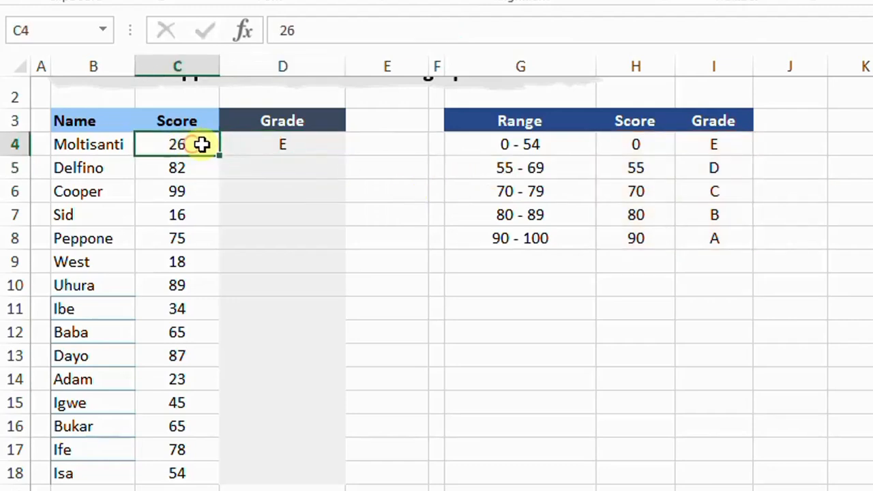
pyautogui.click(272, 143)
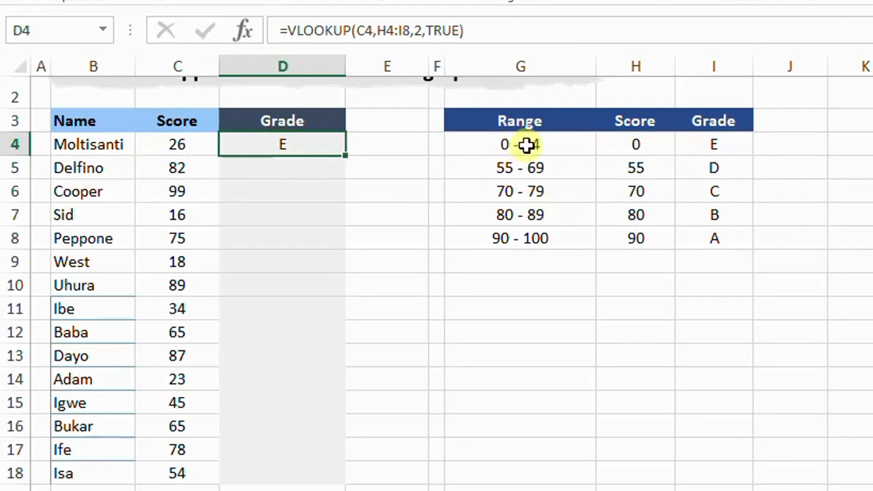
pyautogui.click(551, 148)
pyautogui.click(709, 147)
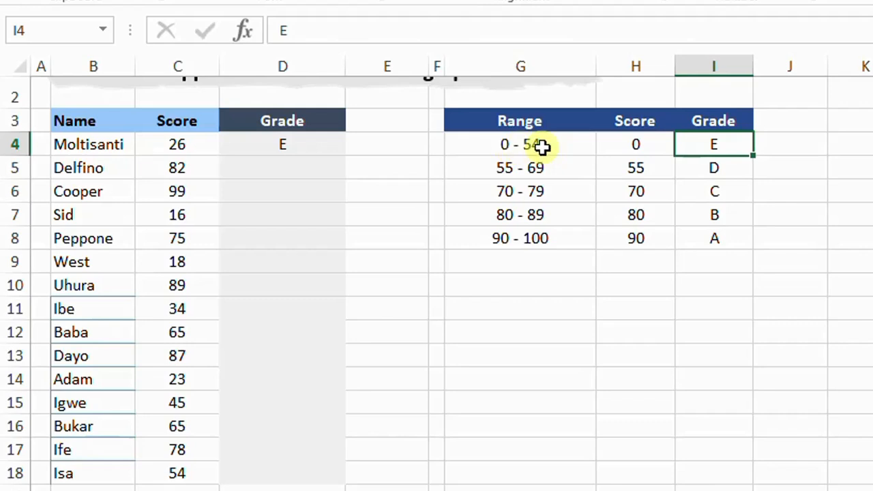
# Step: Make the table array in the D4 formula absolute as $H$4:$I$8
pyautogui.click(339, 152)
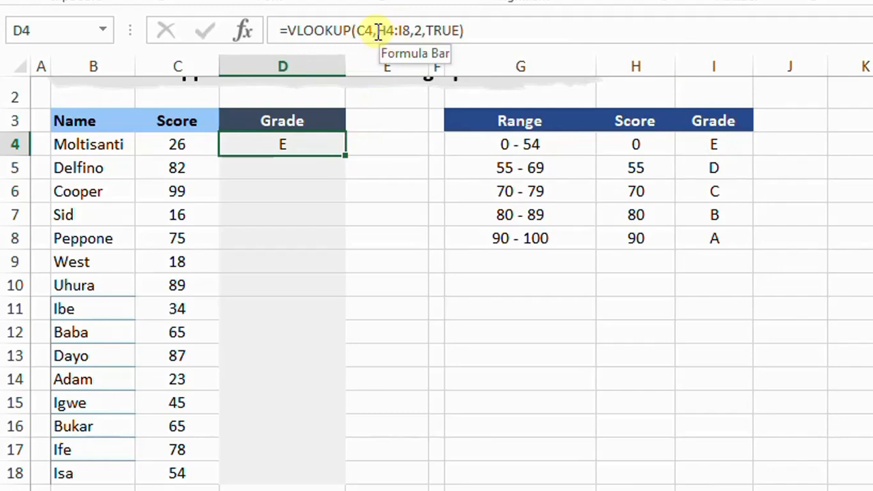
pyautogui.moveTo(378, 32); pyautogui.dragTo(417, 30)
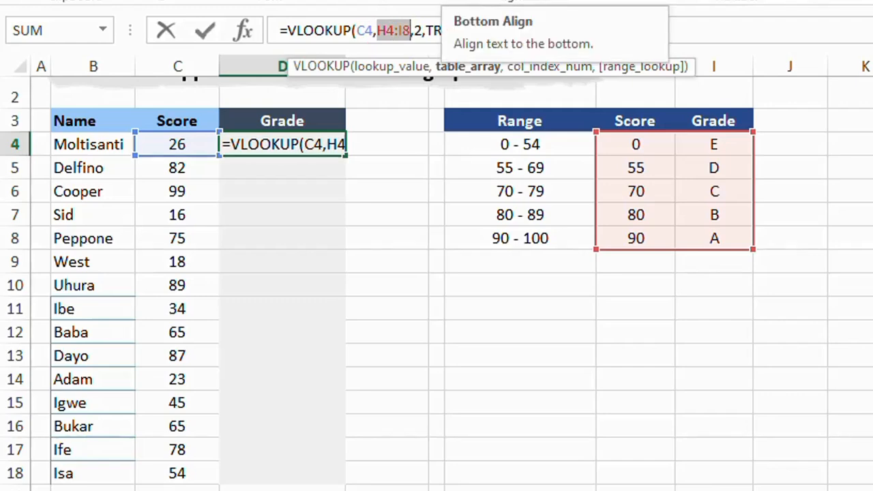
pyautogui.press('F4')
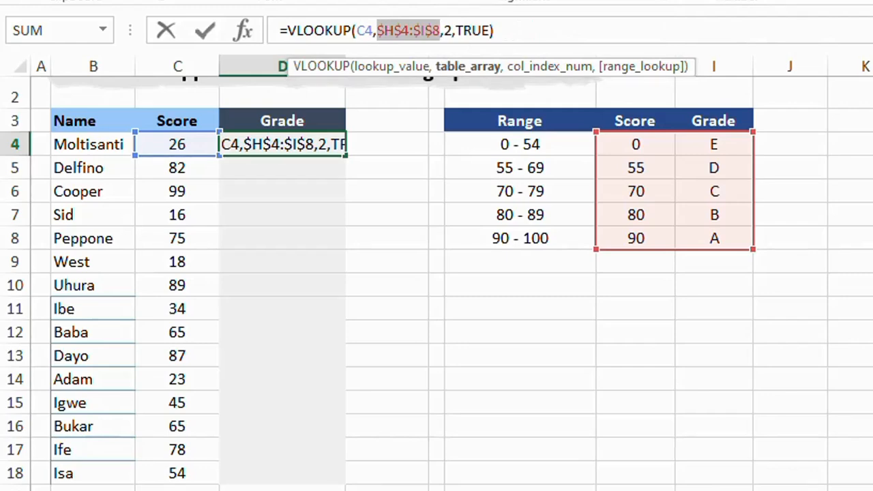
pyautogui.press('Return')
# Step: Fill the D4 grade formula down to D18 and check the filled grades against the grading table
pyautogui.click(302, 146)
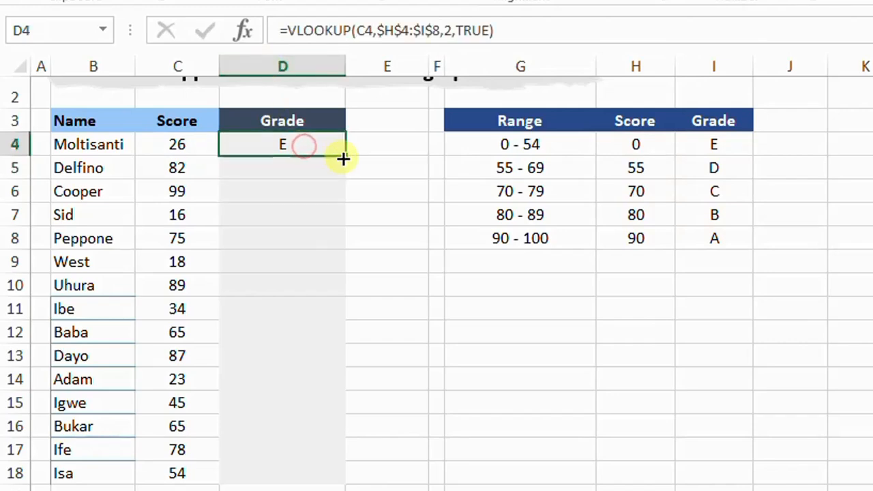
pyautogui.moveTo(343, 156); pyautogui.dragTo(344, 479)
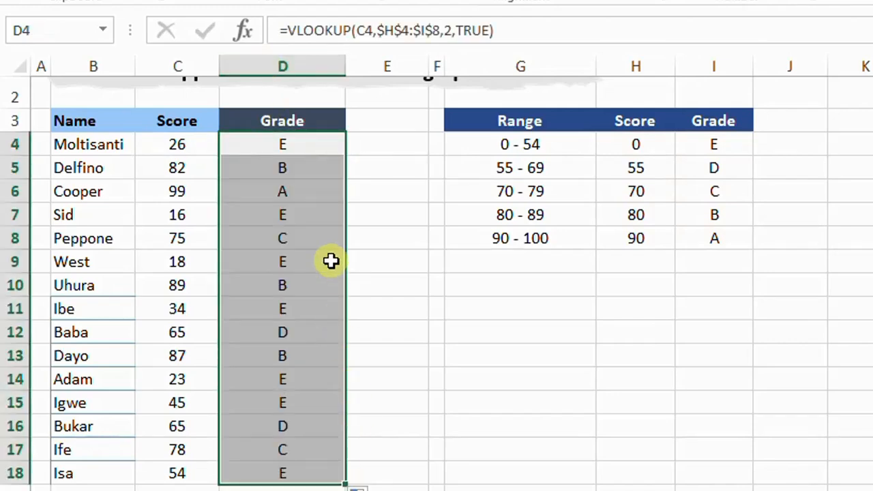
pyautogui.click(330, 261)
pyautogui.click(304, 194)
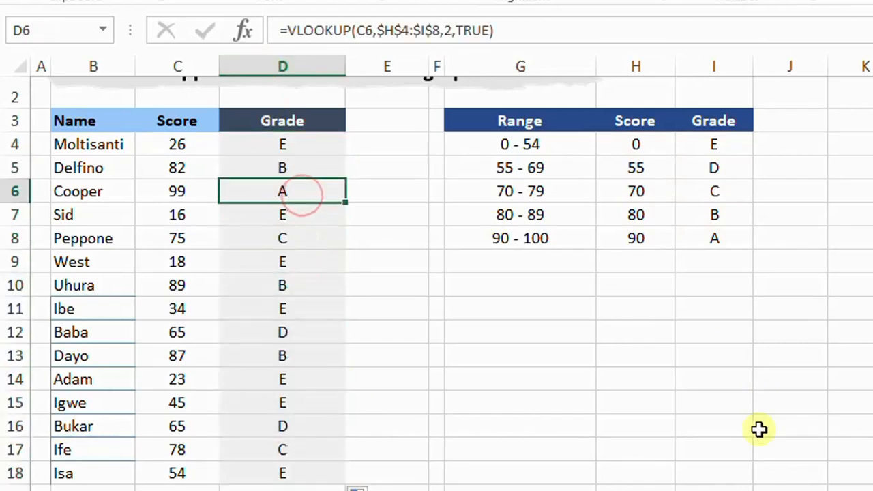
pyautogui.click(449, 176)
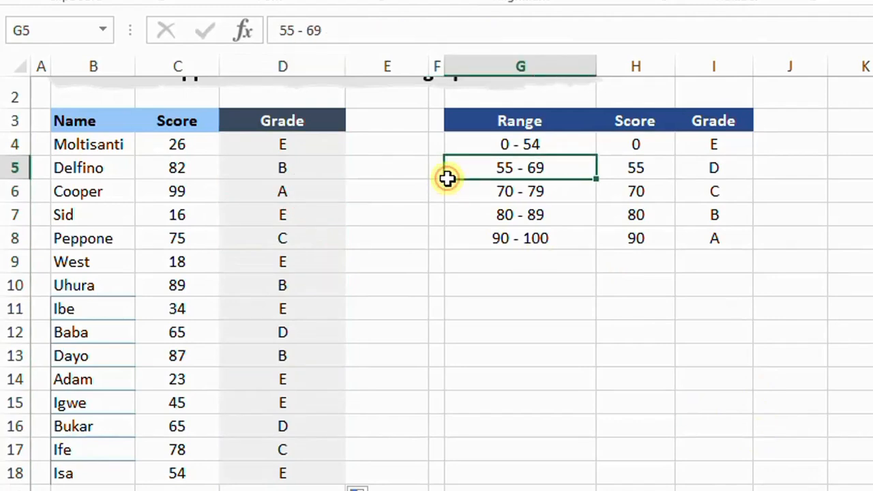